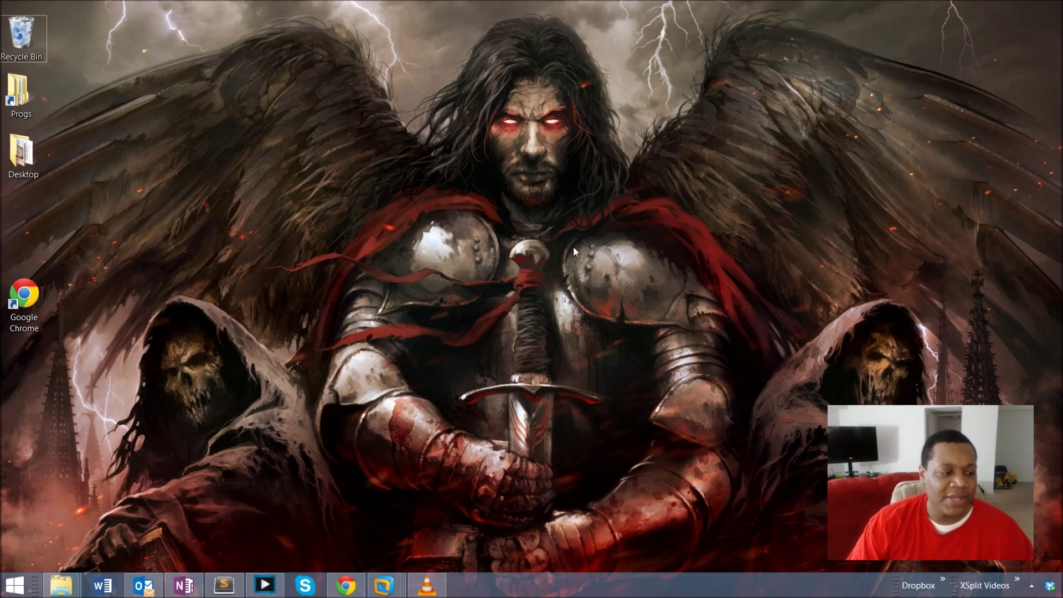
Switch to the SQL SCCM2012 virtual machine and review the operating system images and the x64 boot image in the Software Library.
mouse_move(384, 586)
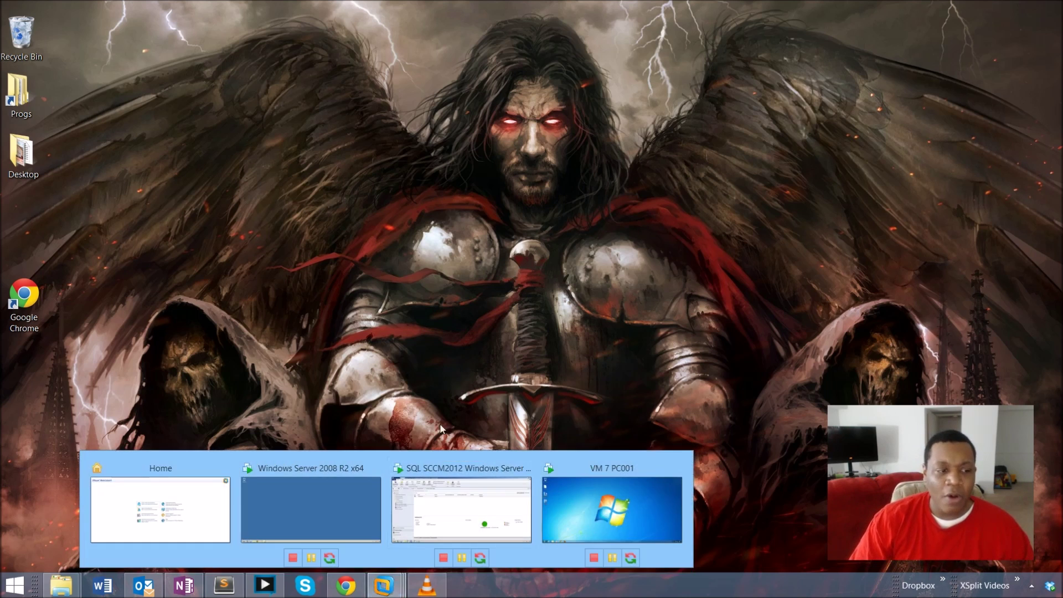
left_click(474, 476)
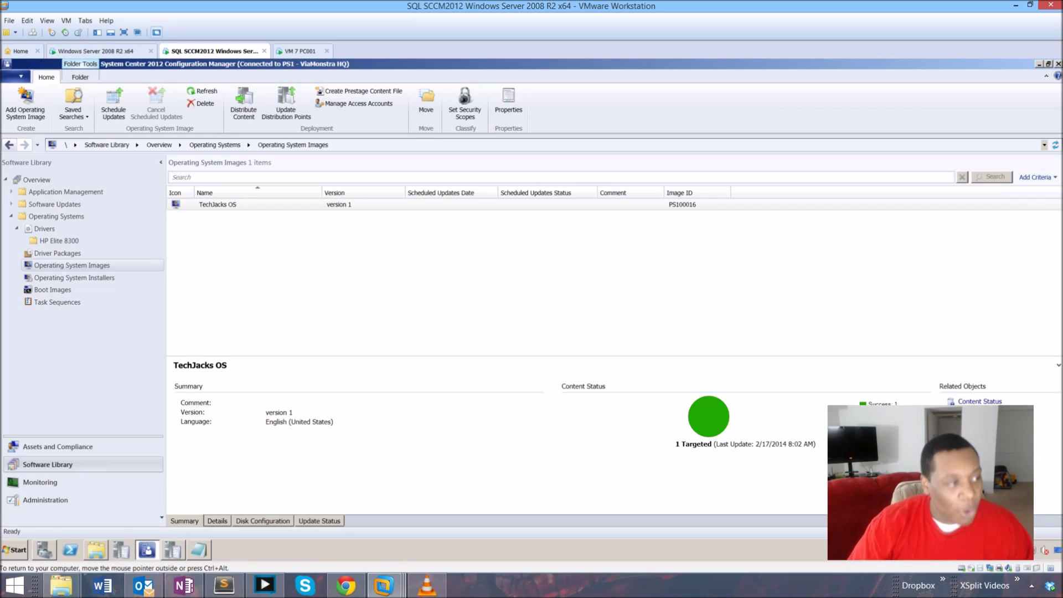
left_click(57, 302)
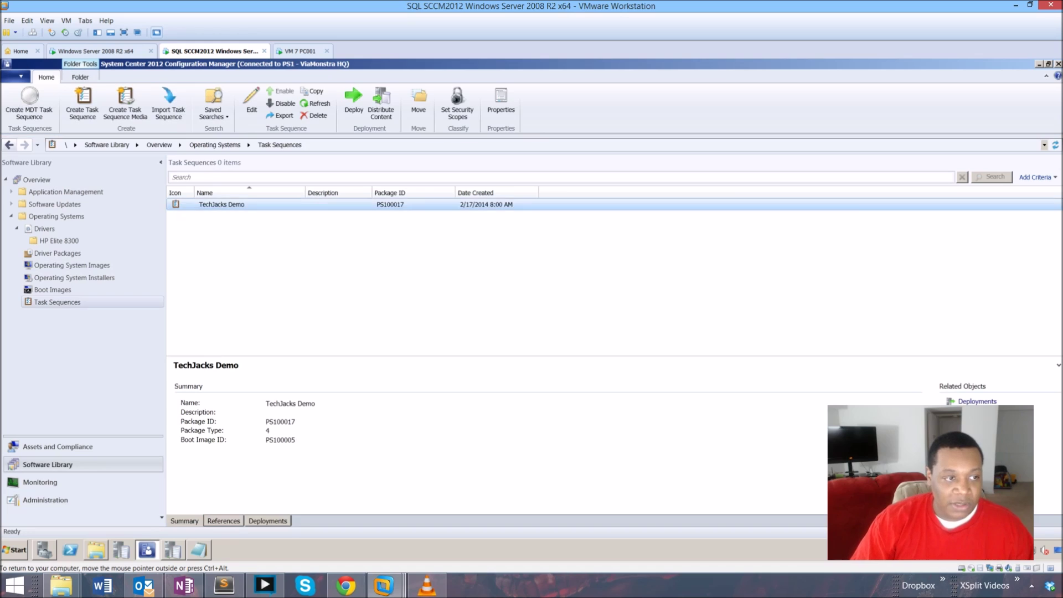
left_click(53, 290)
left_click(72, 266)
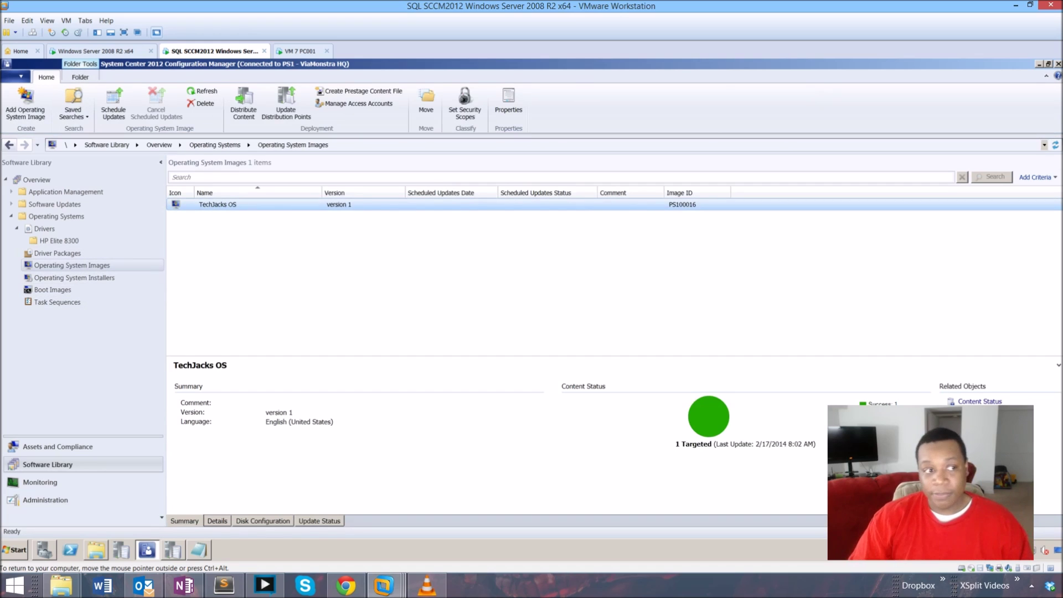
key("F5")
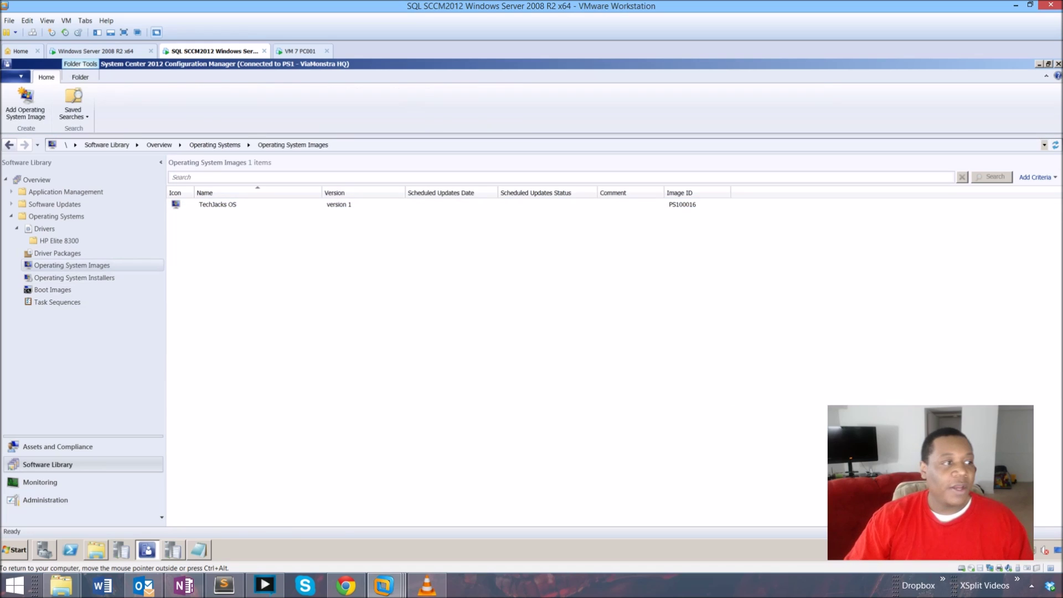
left_click(72, 278)
left_click(52, 290)
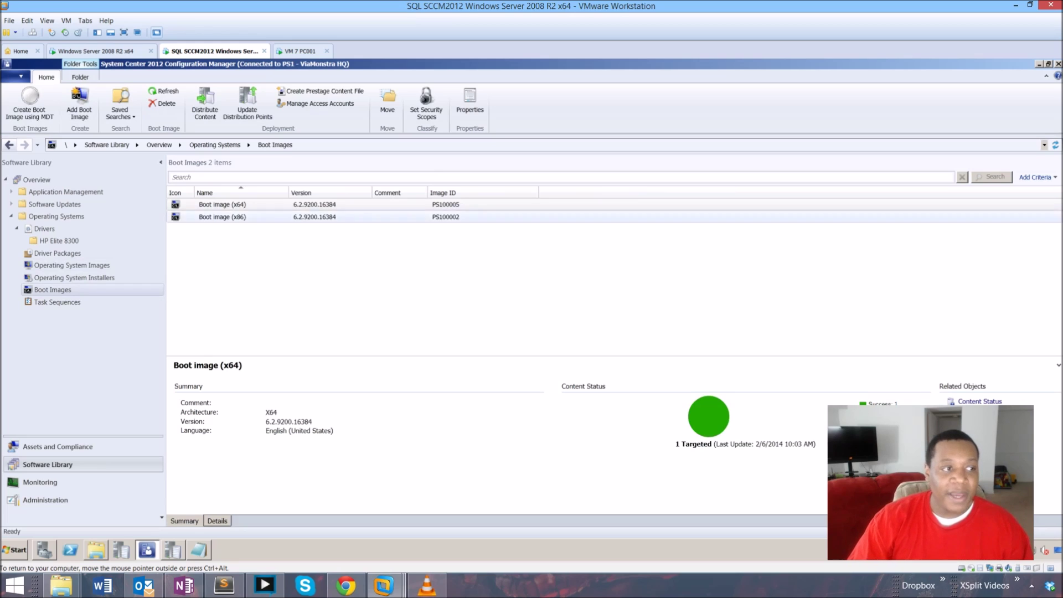
left_click(222, 205)
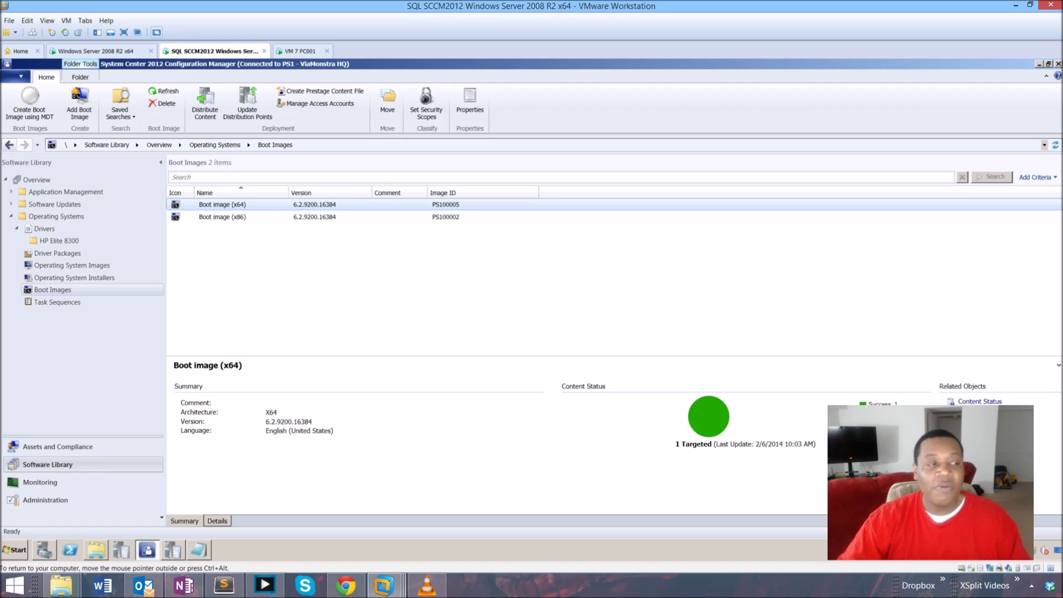
Review the content referenced by the TechJacks Demo task sequence.
left_click(57, 302)
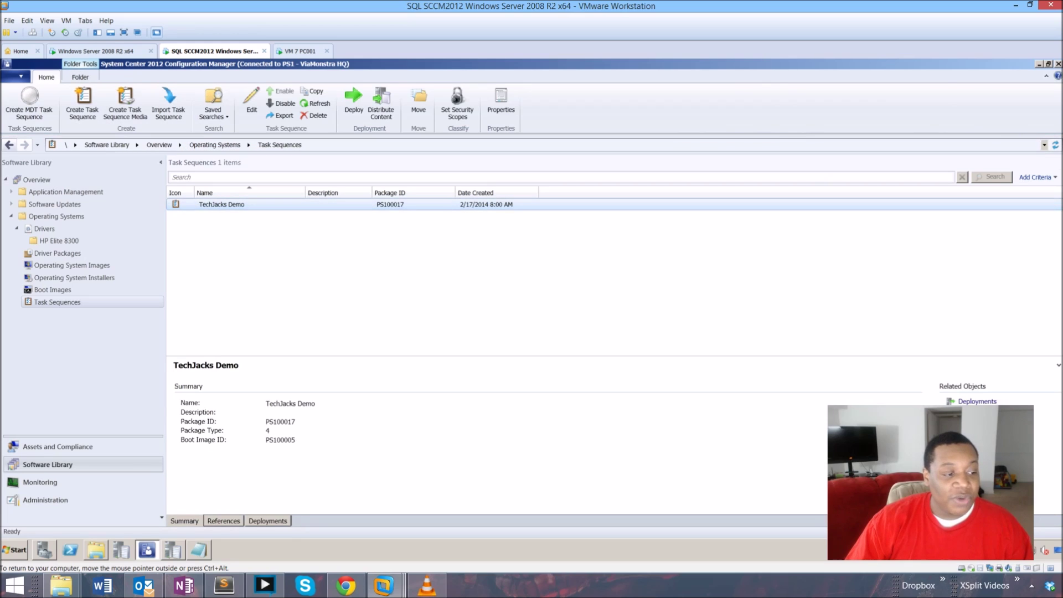
left_click(224, 520)
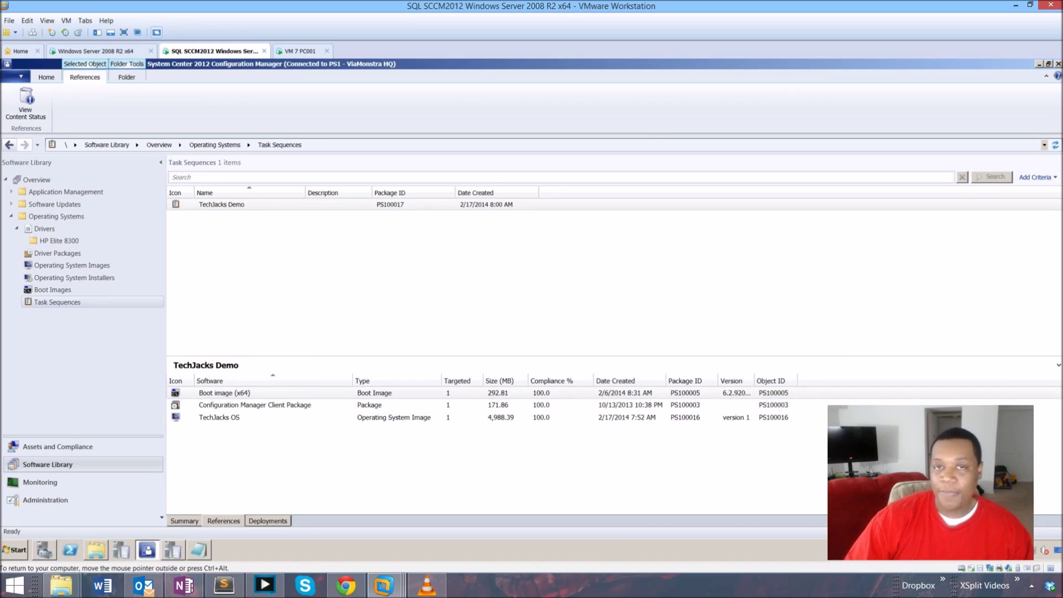
left_click(221, 204)
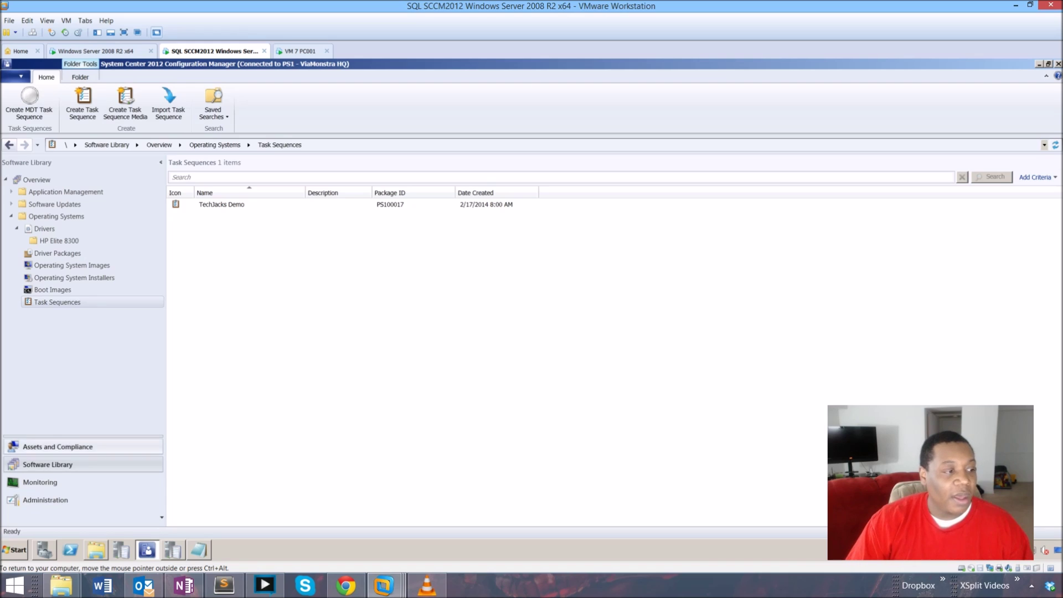
Start a new device collection named TechJacks OS in the OSD Task Sequence folder under Assets and Compliance.
left_click(58, 447)
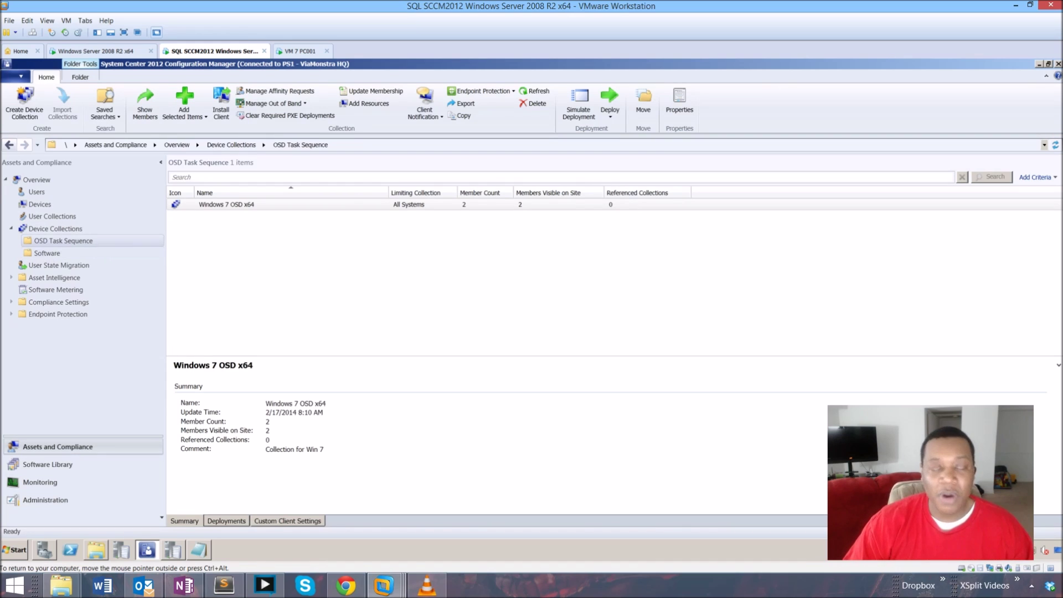
left_click(227, 205)
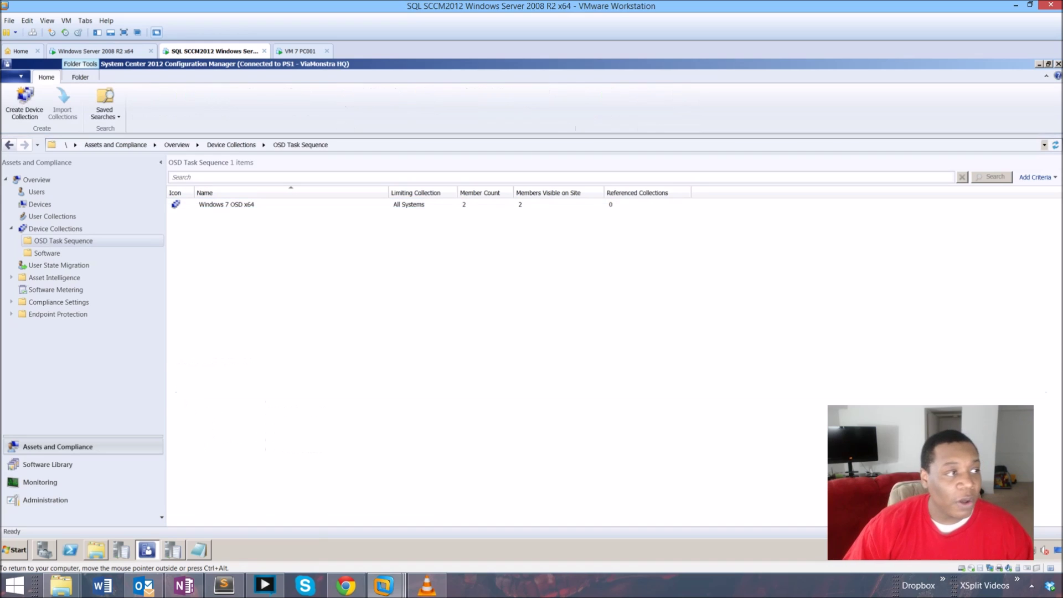
left_click(24, 102)
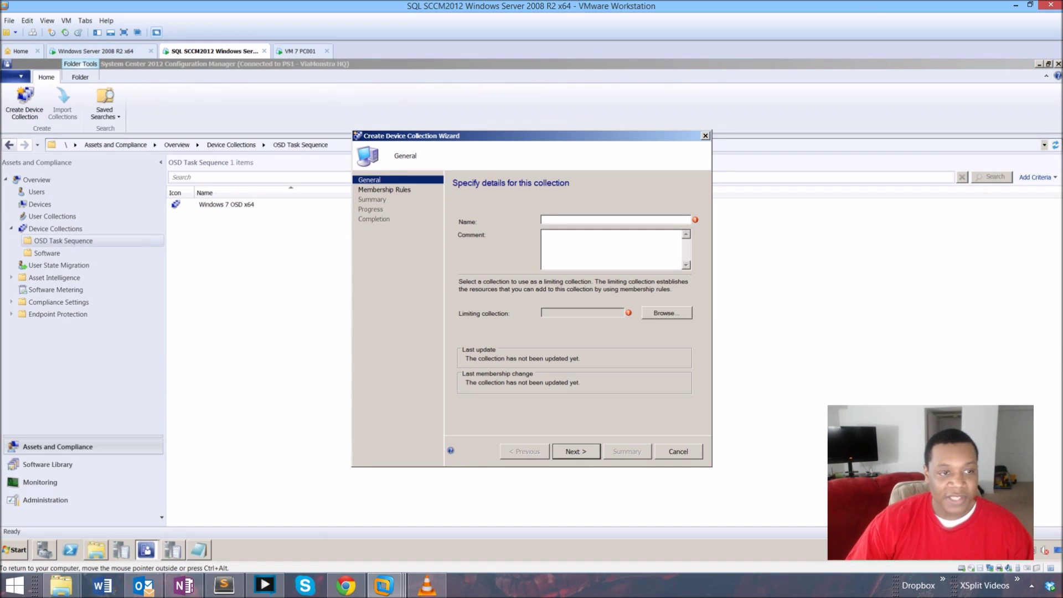
type("T")
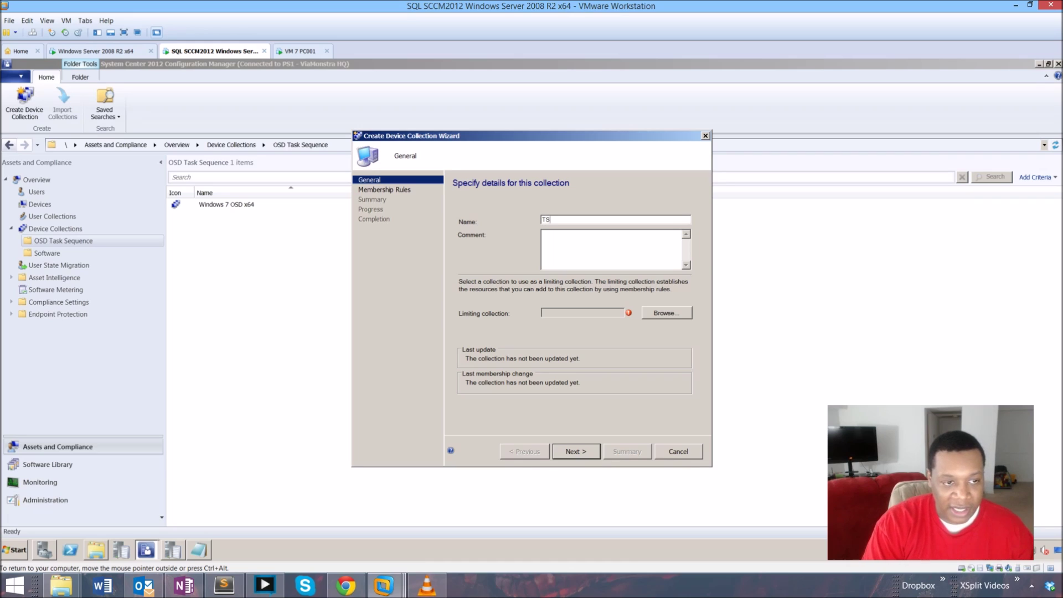
type("ech")
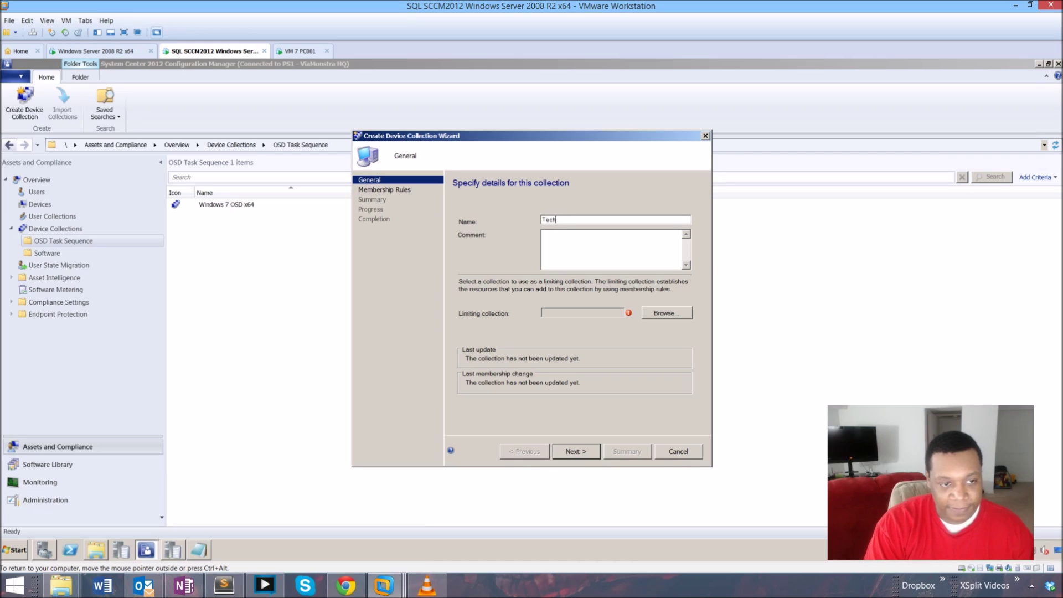
type("Jacks OS")
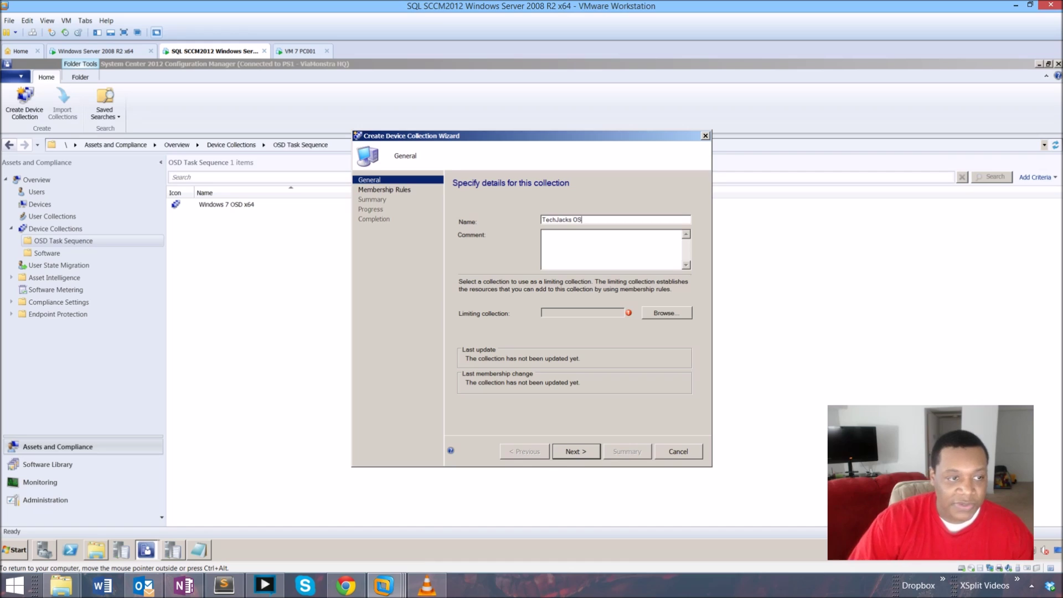
Set All Systems as the limiting collection and proceed to the membership rules.
left_click(666, 313)
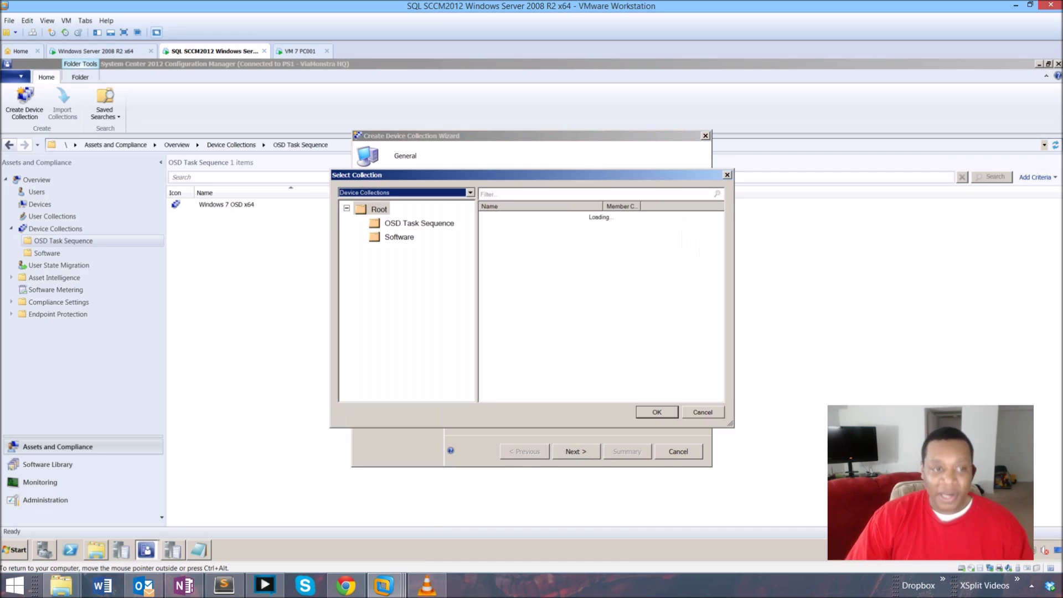
left_click(504, 234)
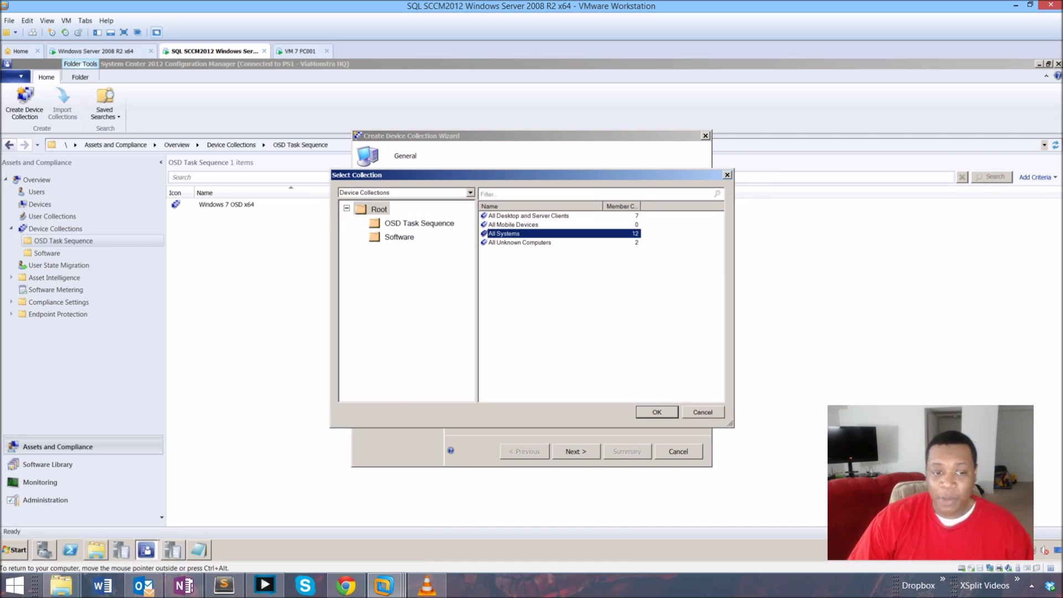
left_click(656, 412)
left_click(576, 452)
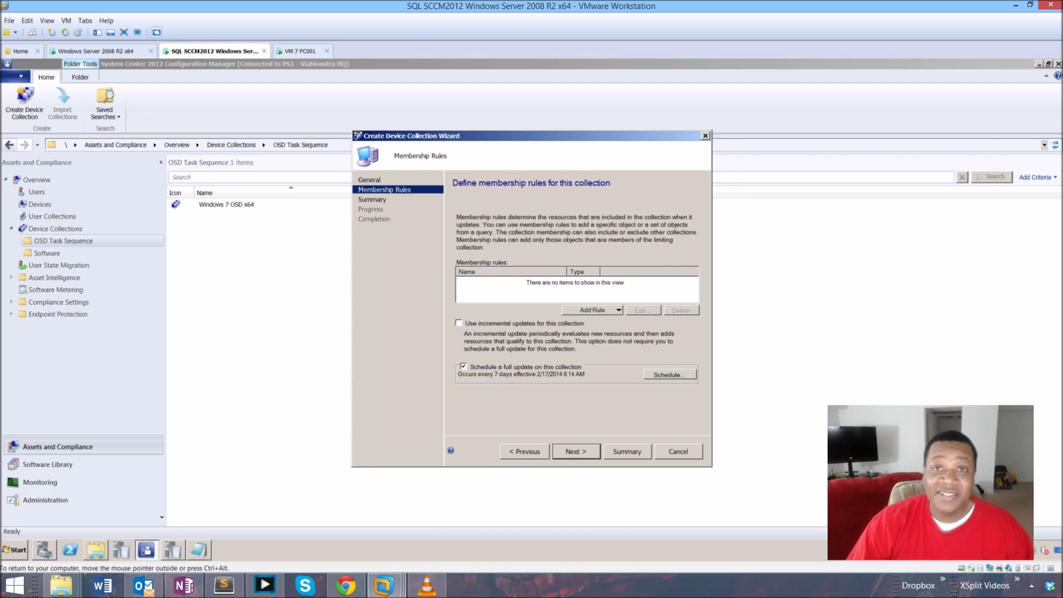
Replace the scheduled full update with incremental updates and finish creating the collection without membership rules.
left_click(463, 366)
left_click(458, 323)
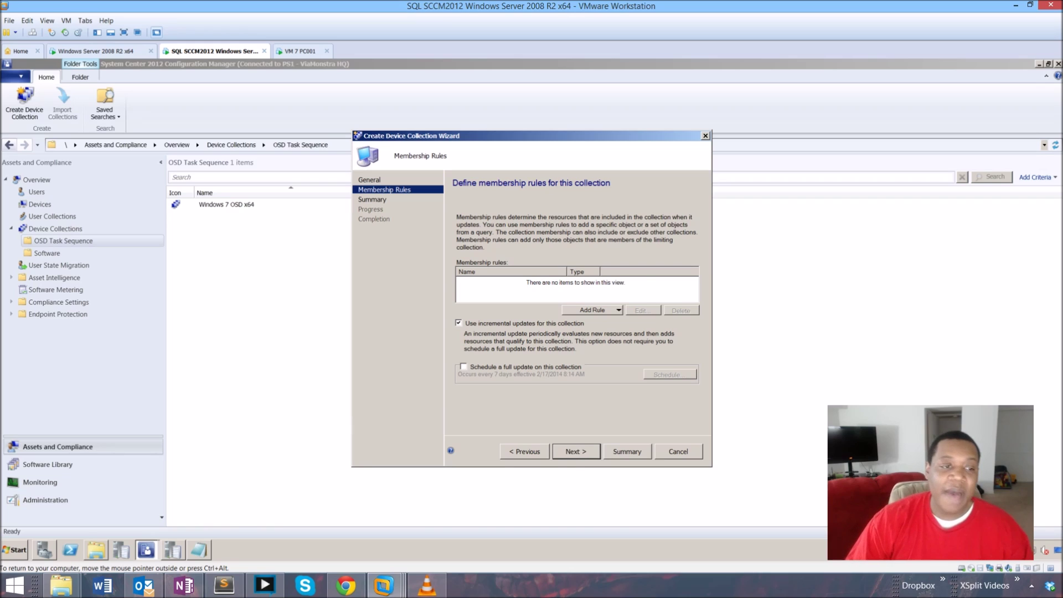
key("Return")
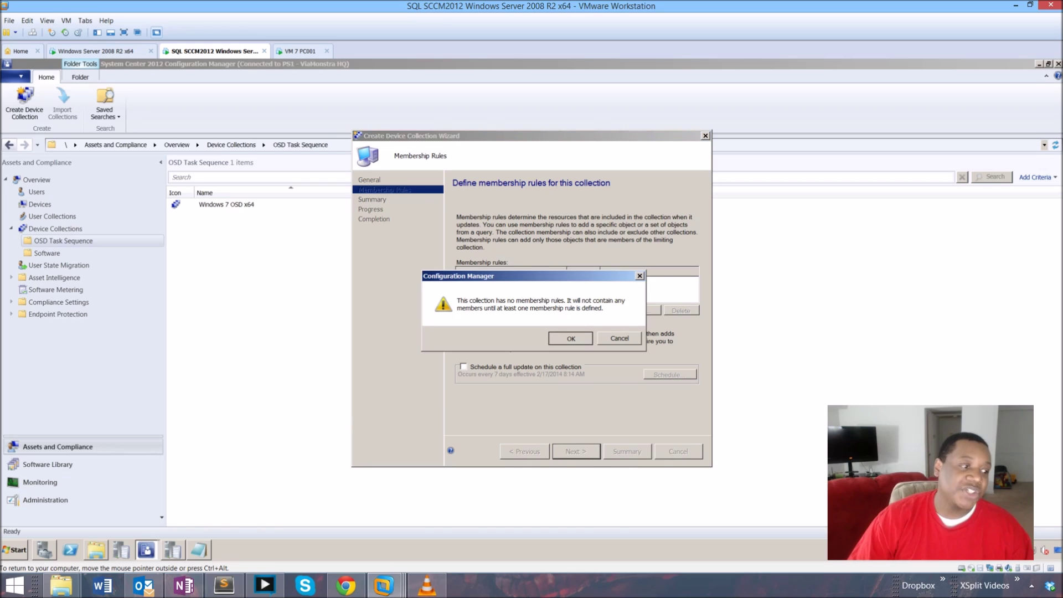
key("Return")
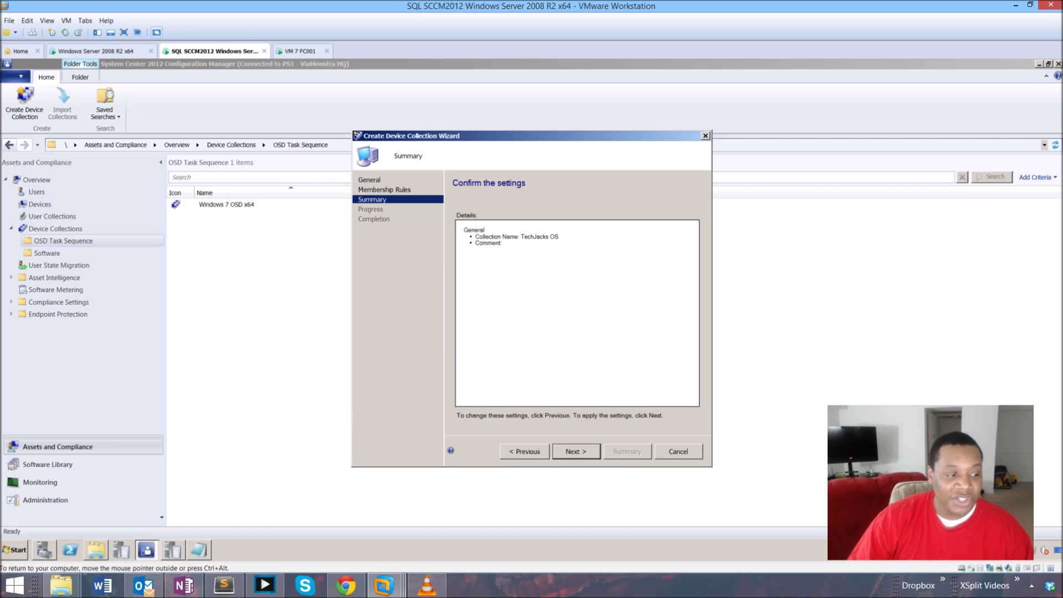
key("Return")
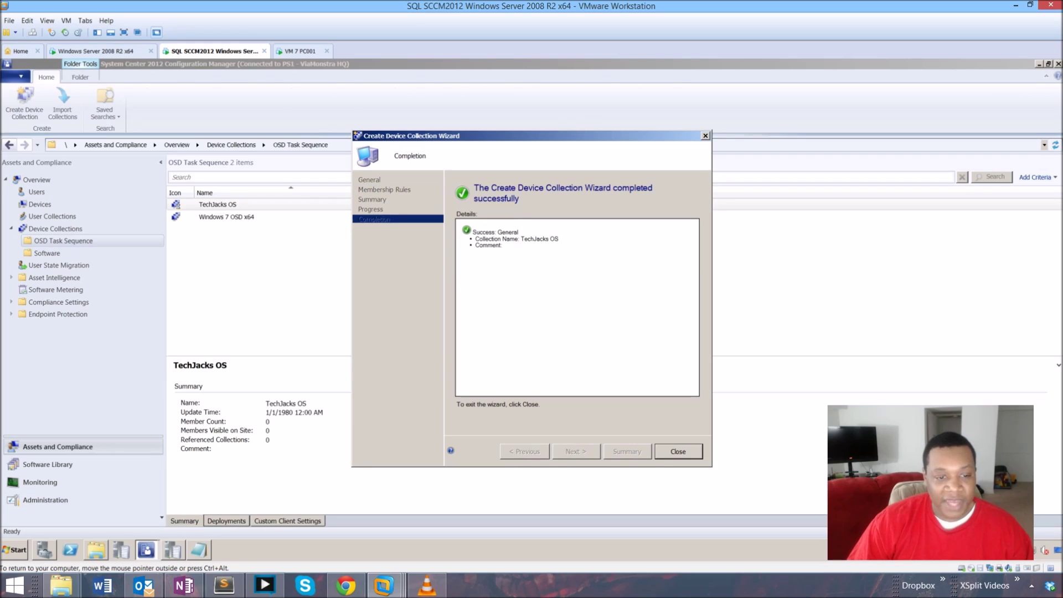
key("Return")
Close the unneeded background windows on the server, keeping the Configuration Manager console open.
right_click(199, 550)
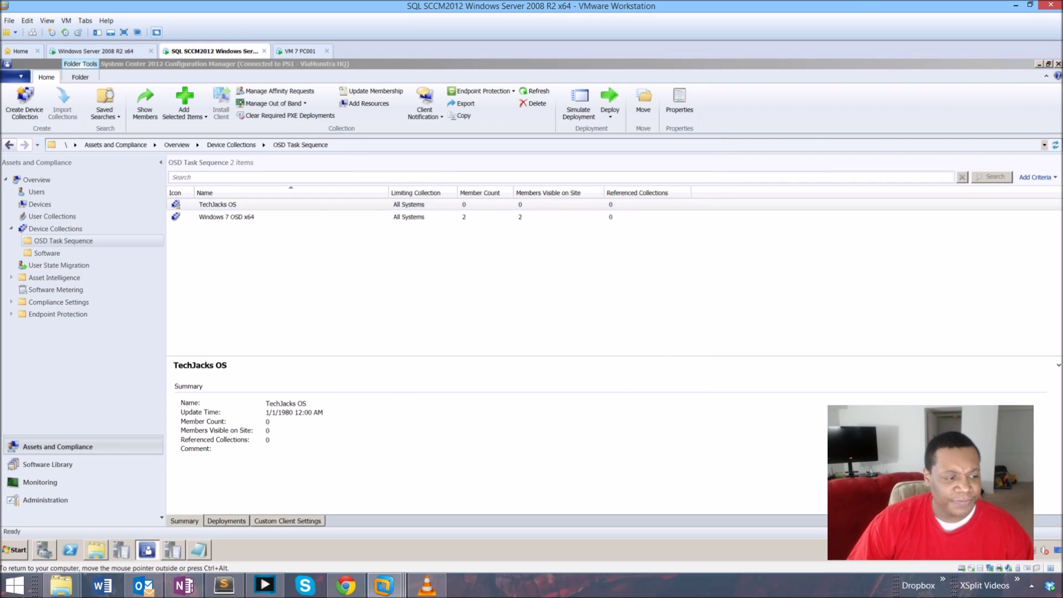
left_click(188, 531)
key("Tab")
key("Return")
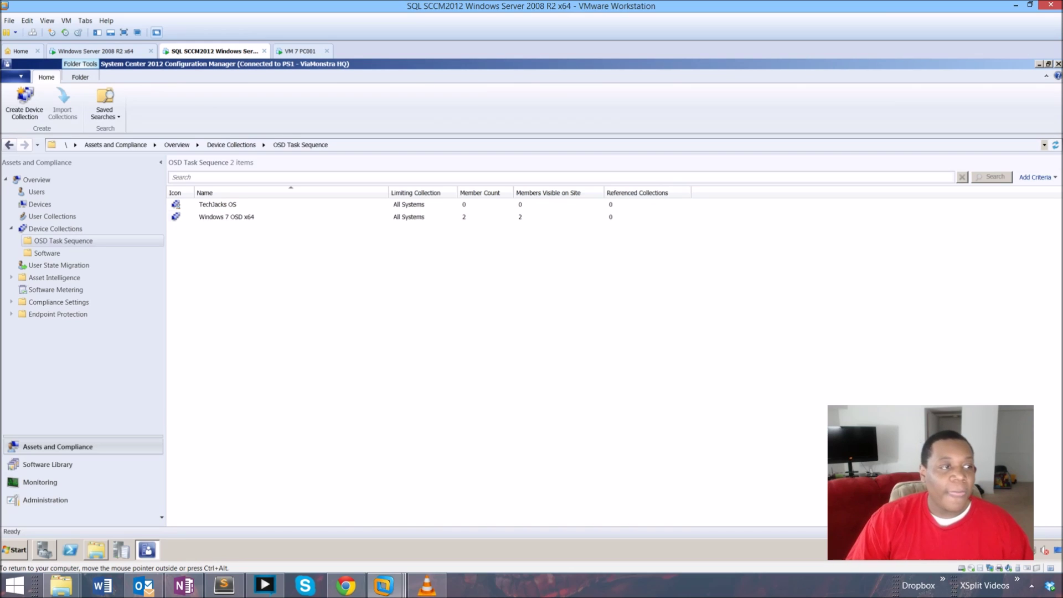
Start a deployment of the TechJacks Demo task sequence to the TechJacks OS collection from the OSD Task Sequence folder.
left_click(217, 205)
left_click(48, 464)
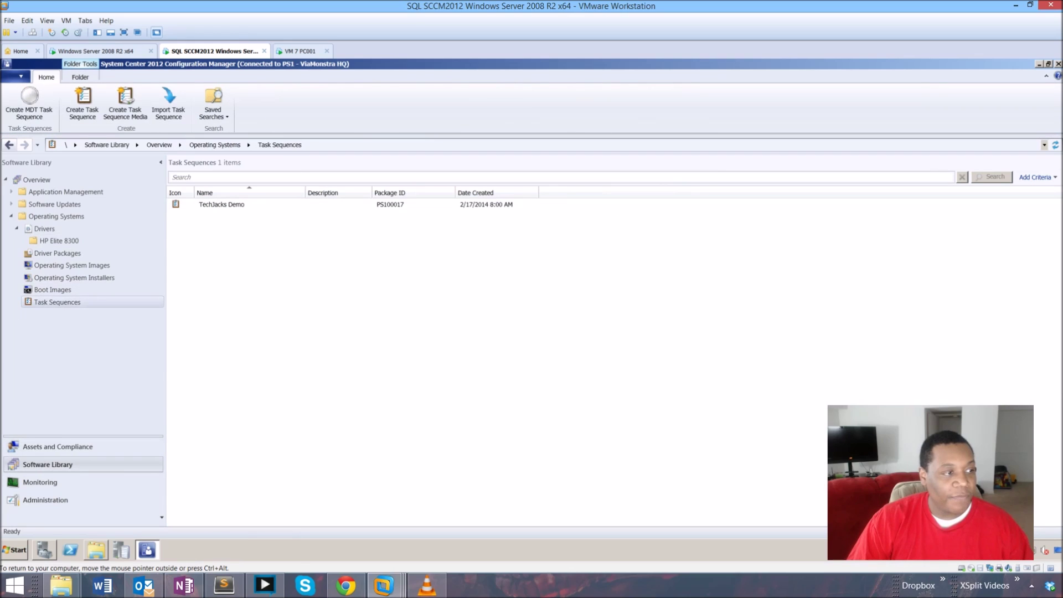
right_click(244, 204)
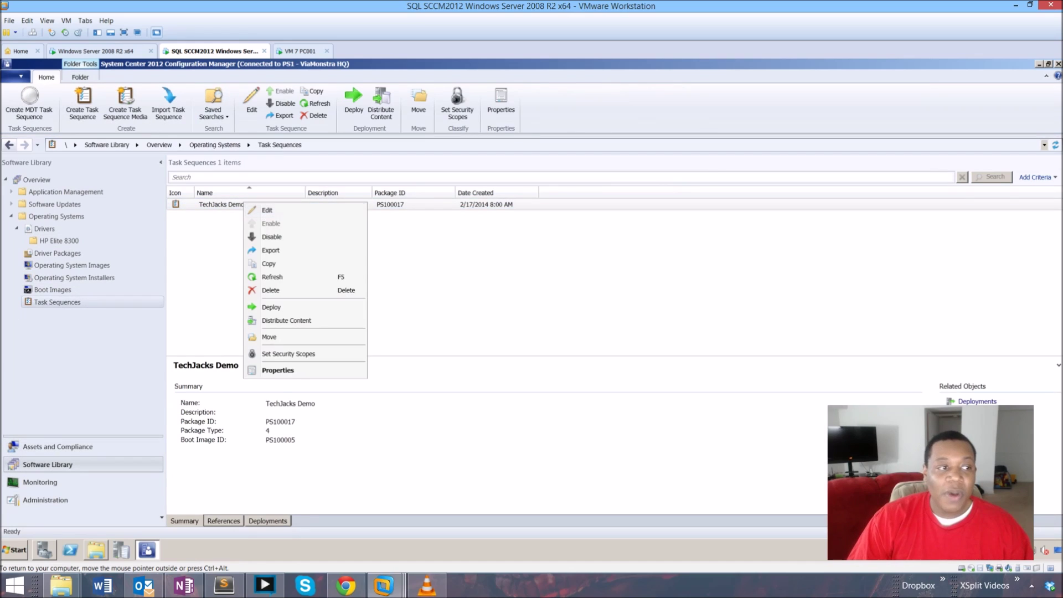
left_click(271, 307)
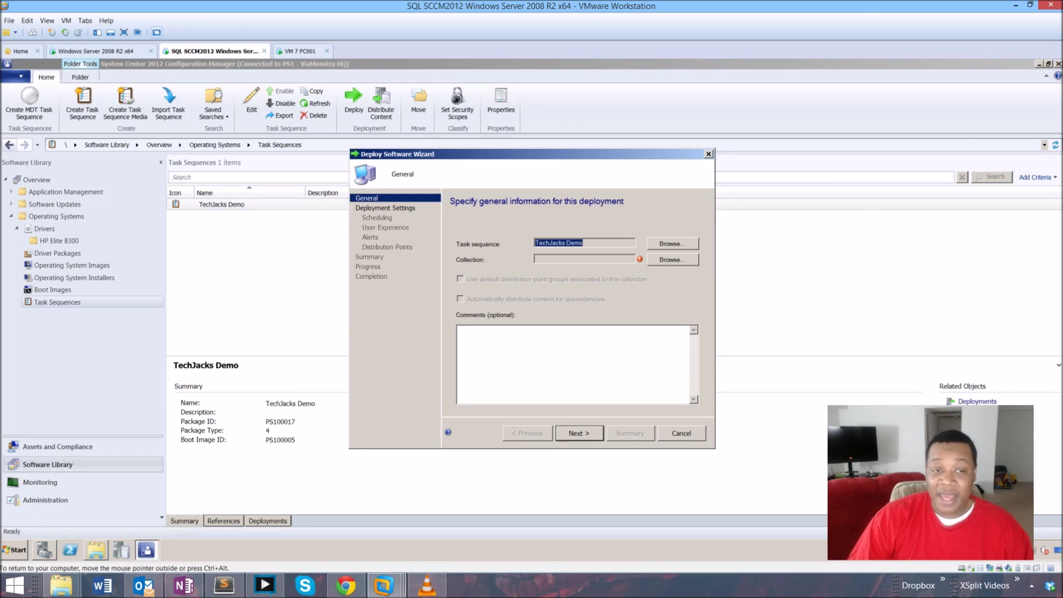
left_click(673, 260)
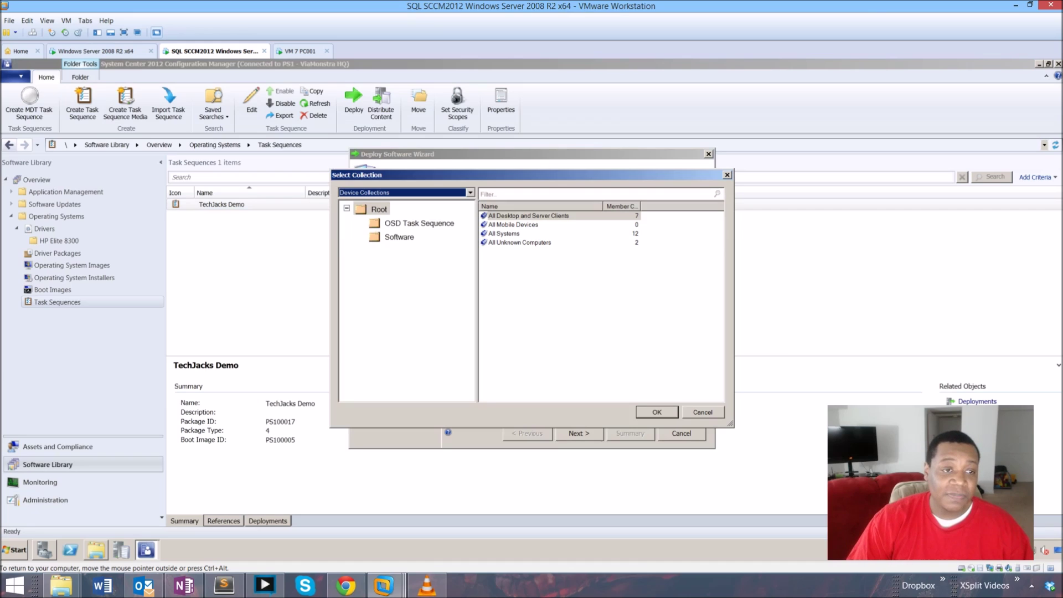
left_click(504, 234)
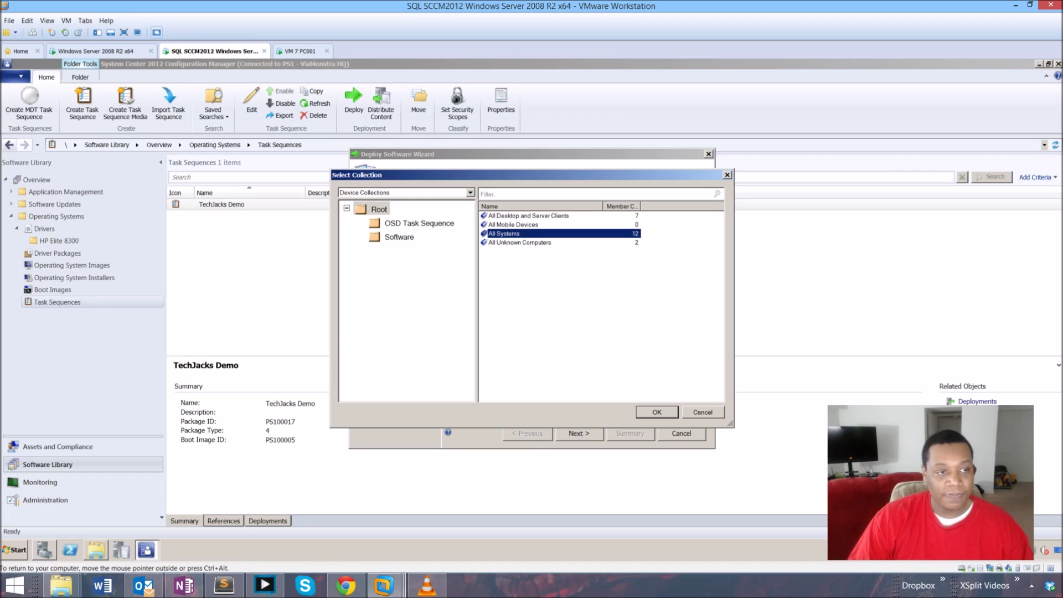
left_click(420, 223)
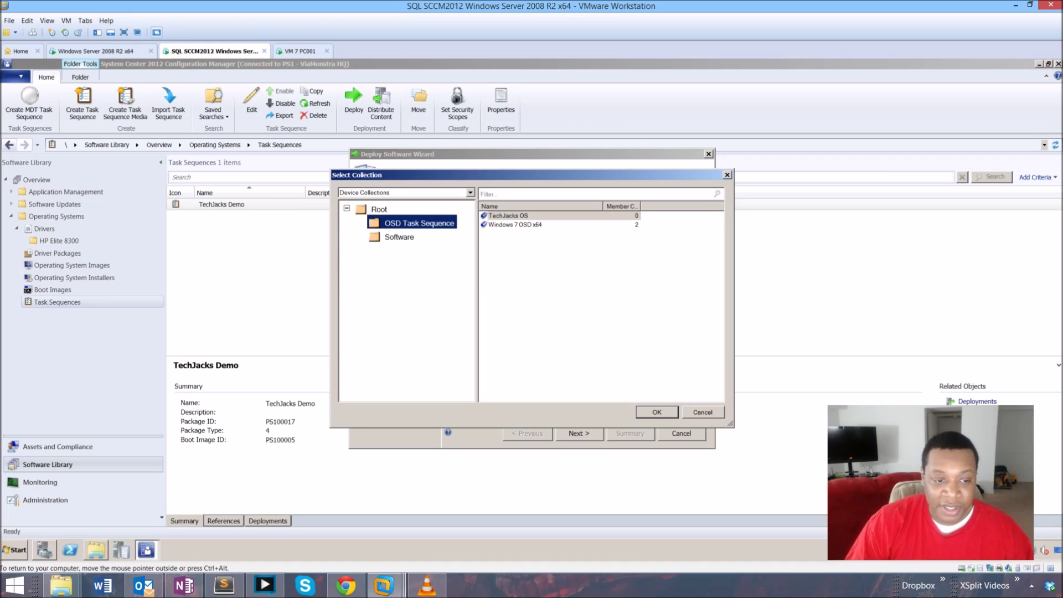
key("Return")
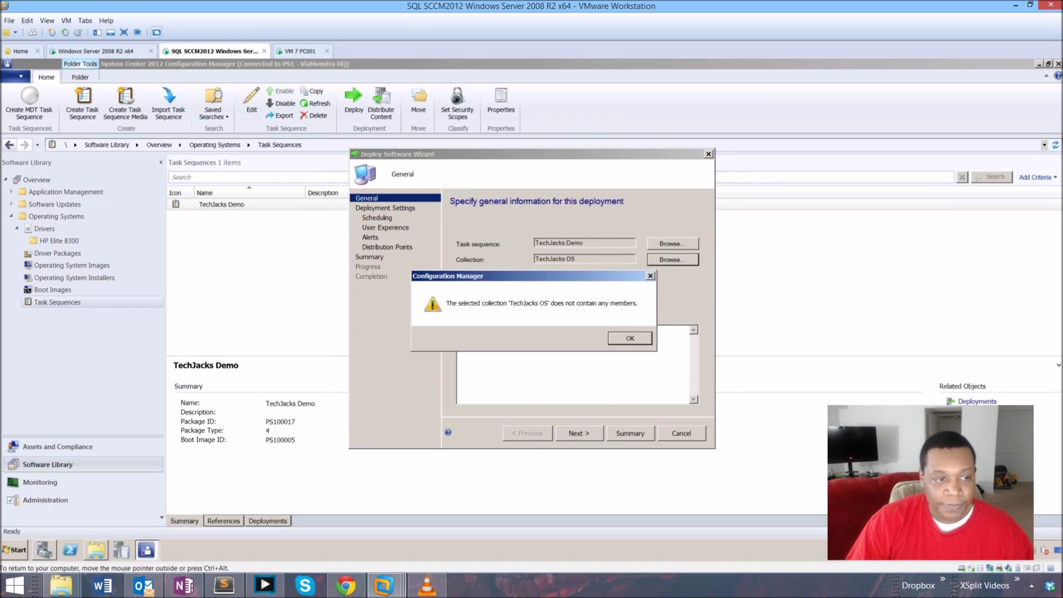
key("Return")
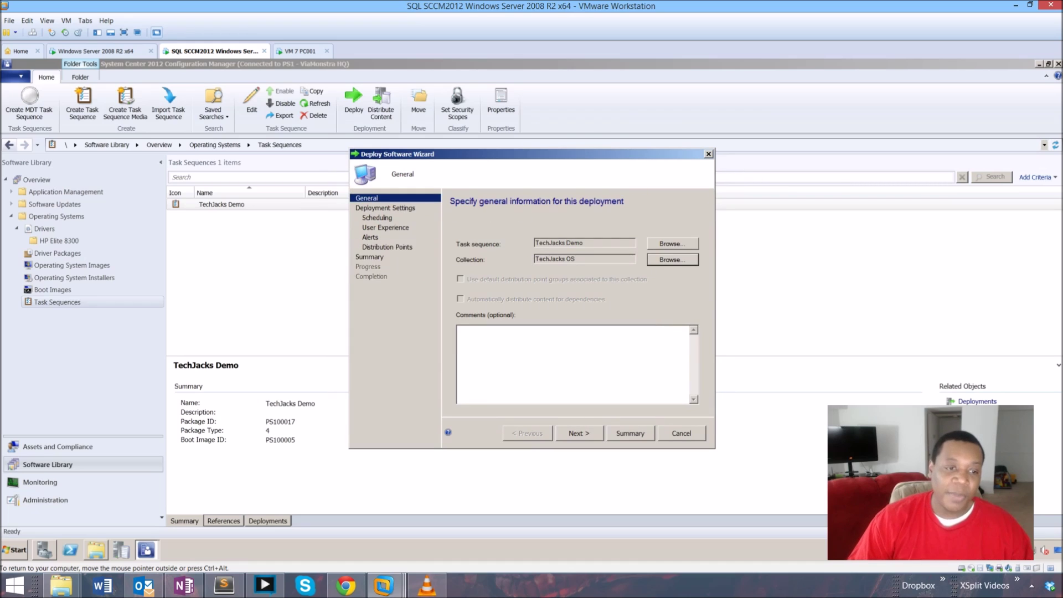
Keep the deployment purpose as Available and make the task sequence available to Only media and PXE.
key("alt+n")
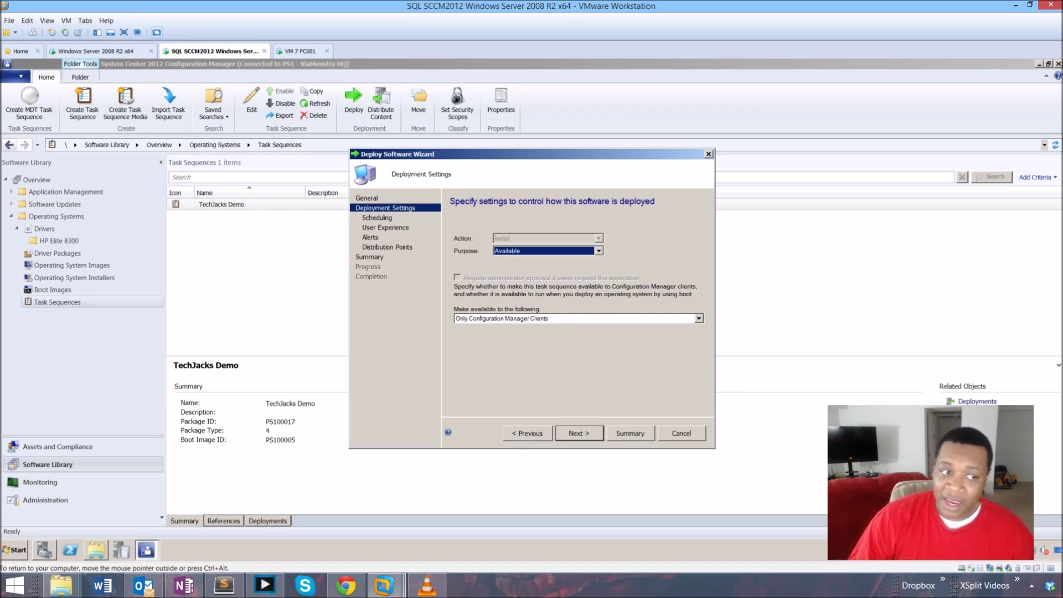
left_click(699, 319)
key("Down")
key("Down")
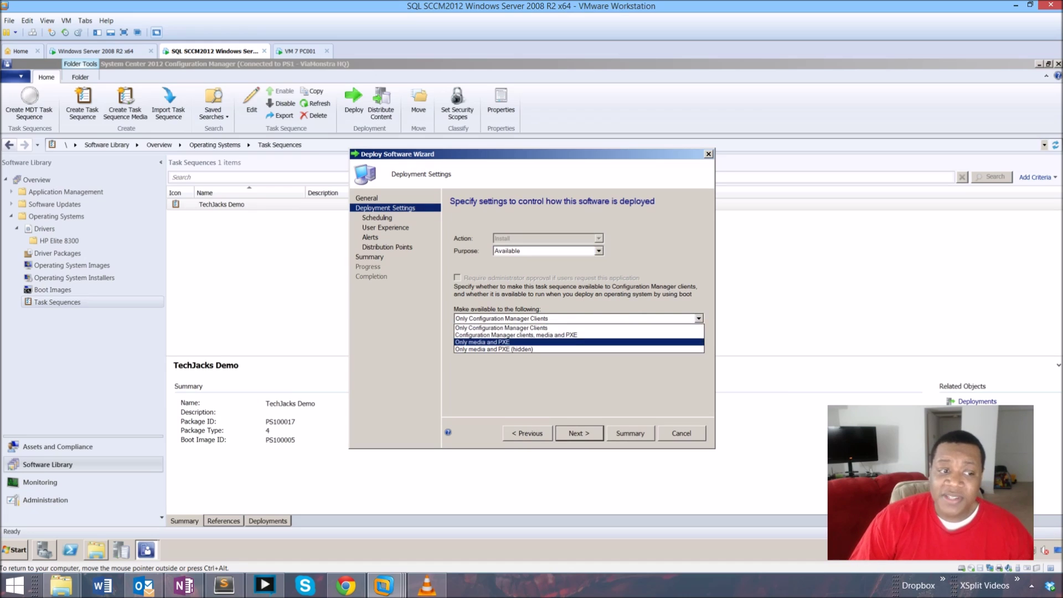
key("Return")
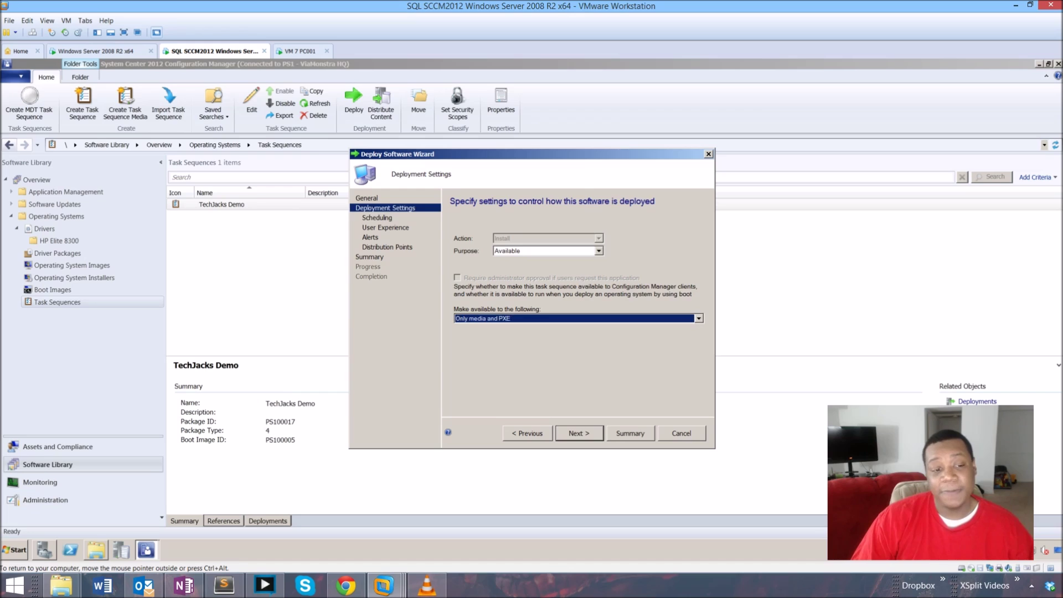
key("Return")
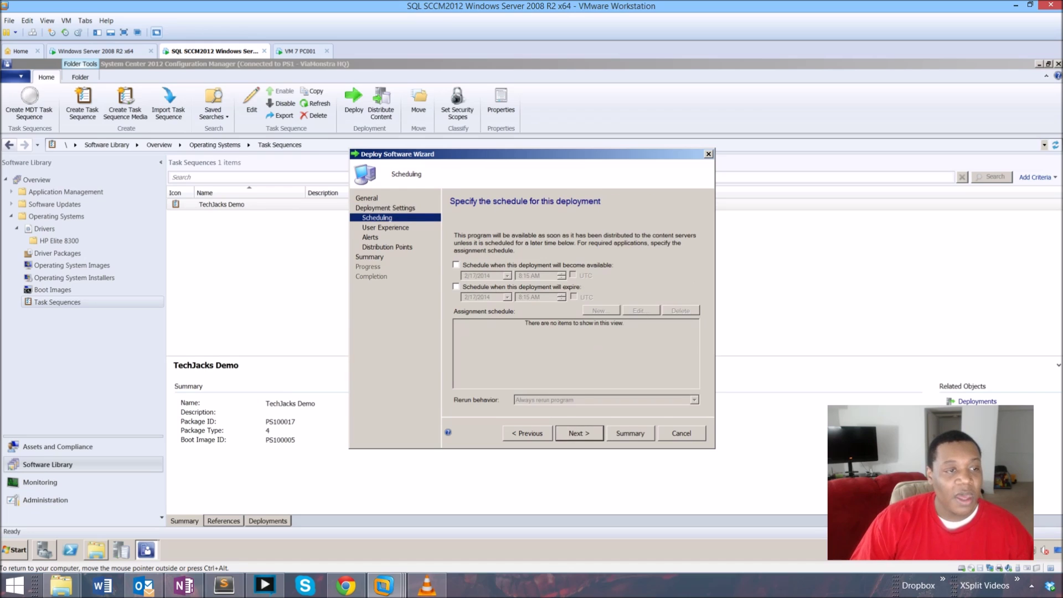
Accept the default scheduling, user experience, alert and distribution point settings, and complete the deployment.
key("Return")
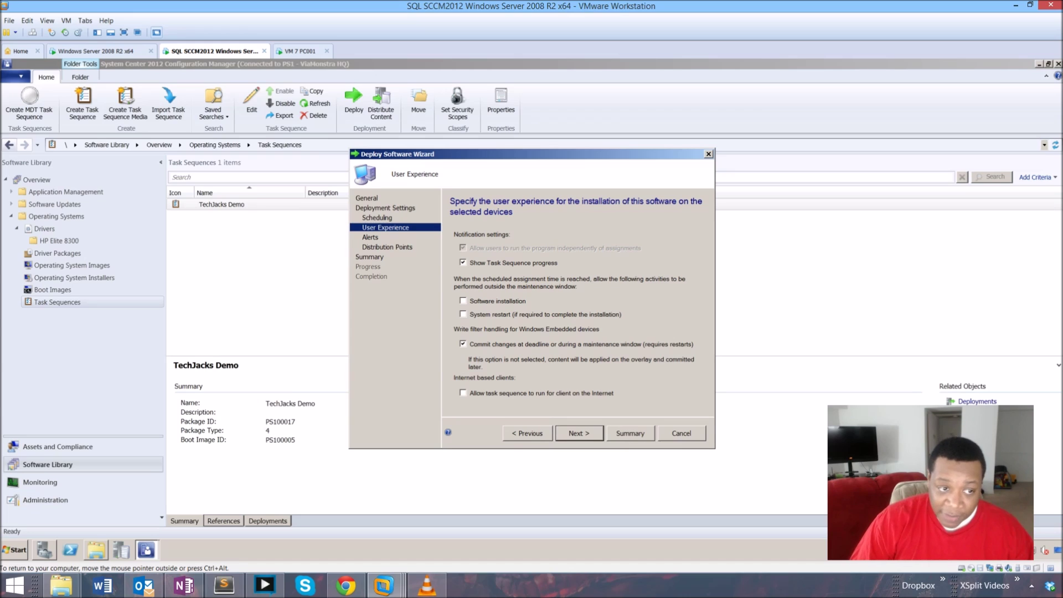
key("Return")
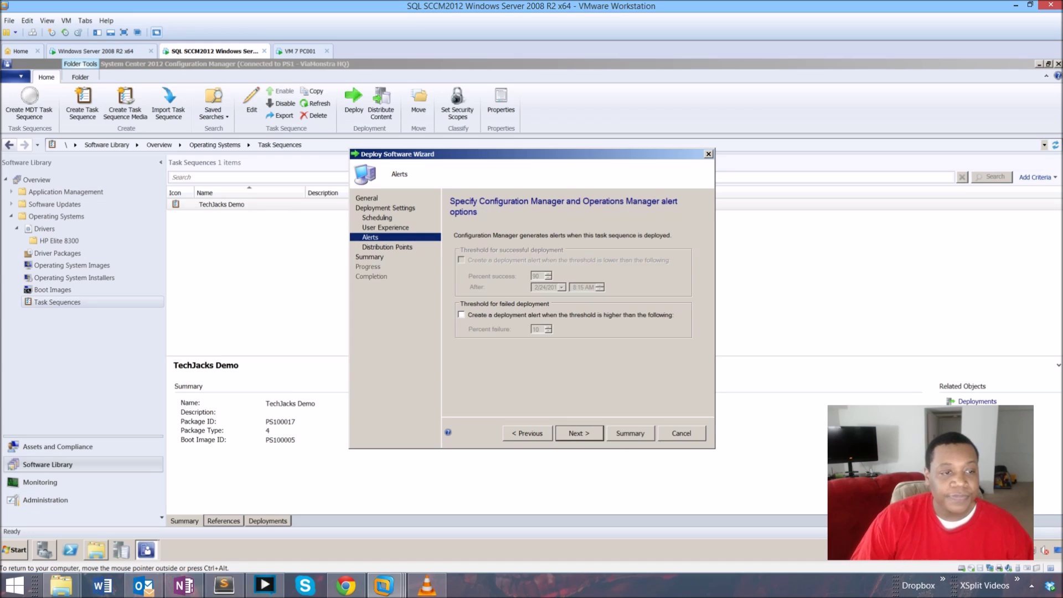
key("Return")
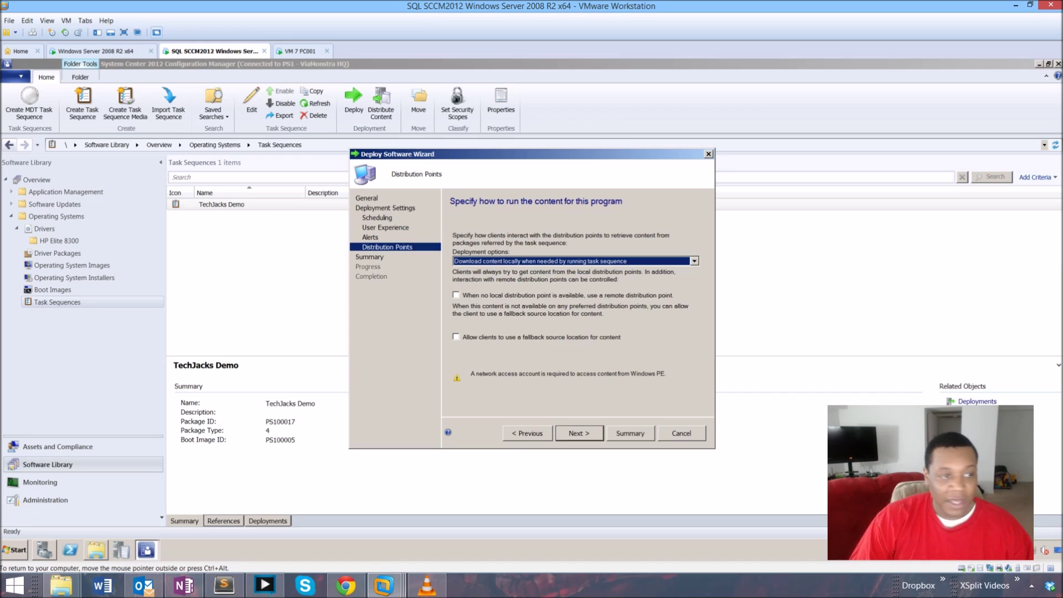
key("Return")
key("alt+p")
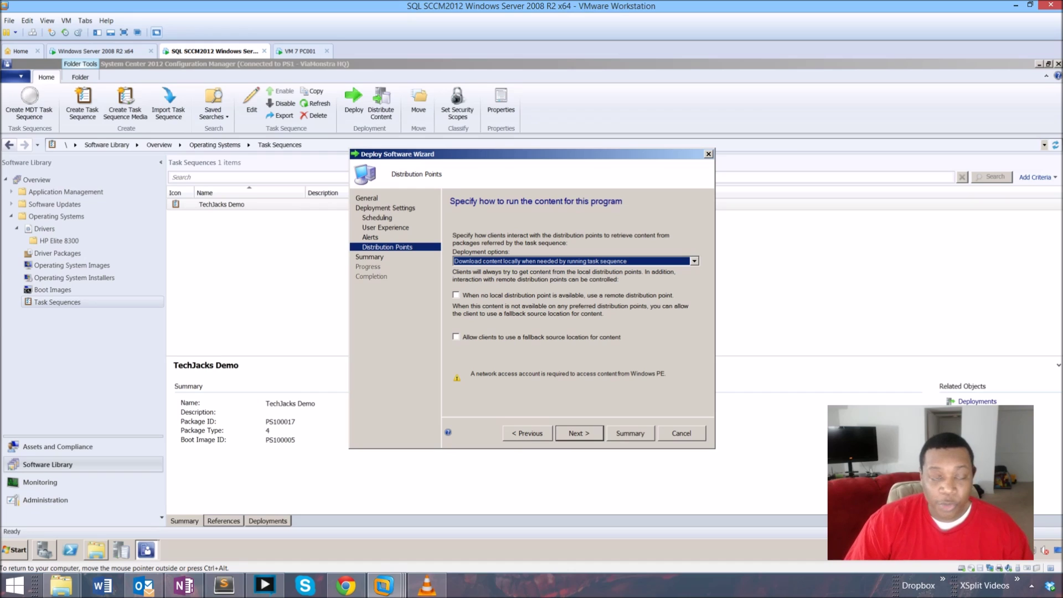
left_click(456, 295)
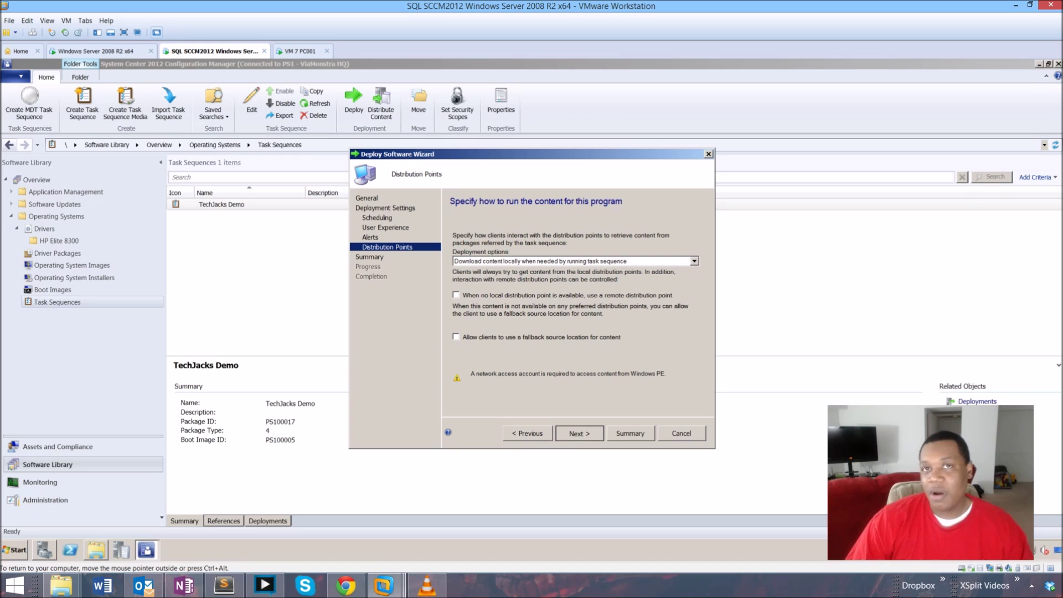
key("Return")
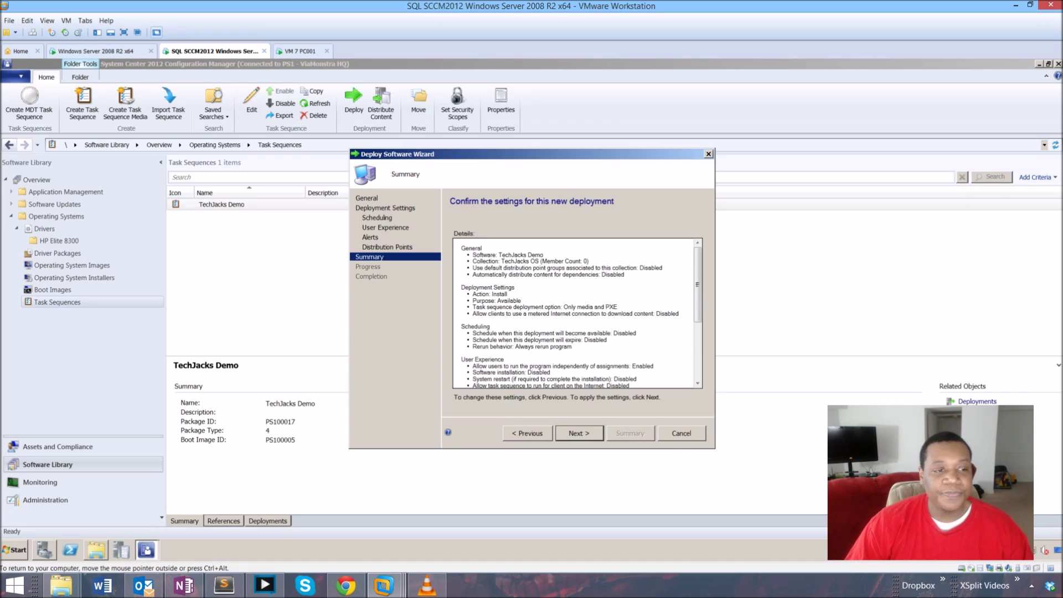
key("Return")
scroll(578, 307, "down", 7)
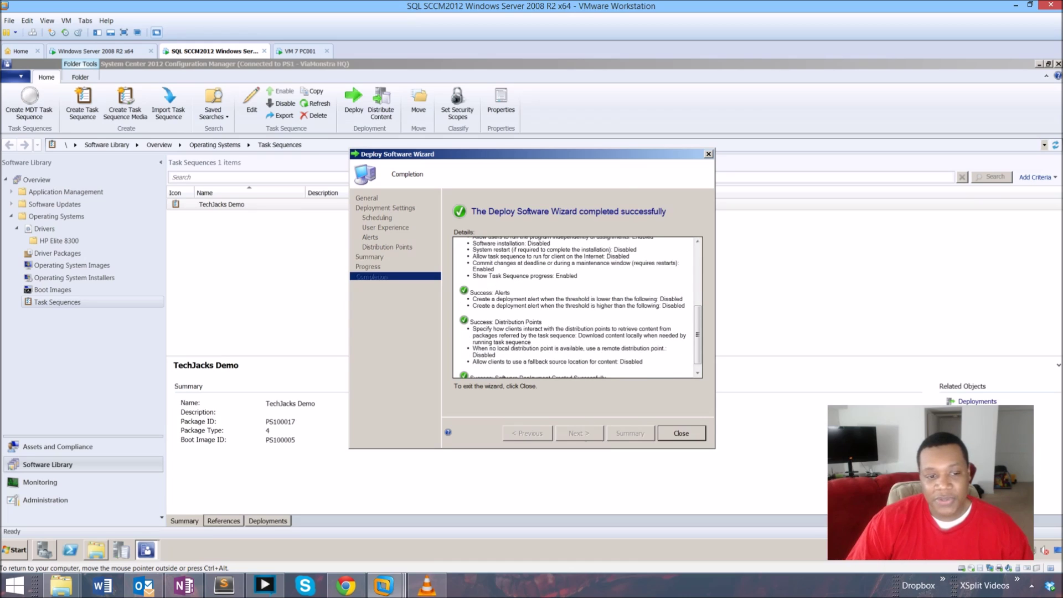
key("Return")
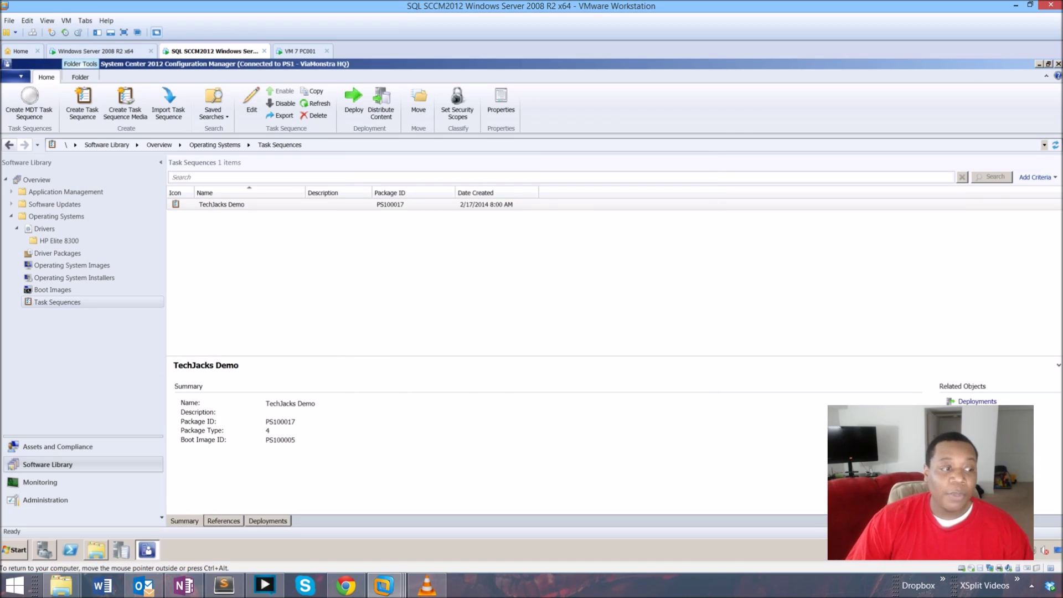
Check the TechJacks Demo task sequence's deployments for the TechJacks OS collection and refresh the list.
left_click(268, 521)
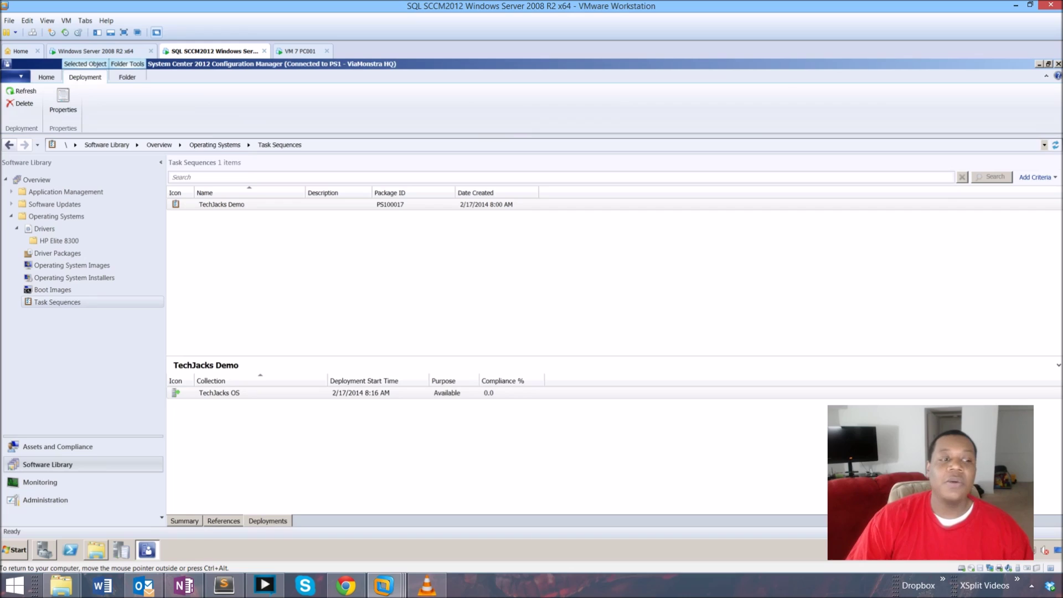
left_click(219, 392)
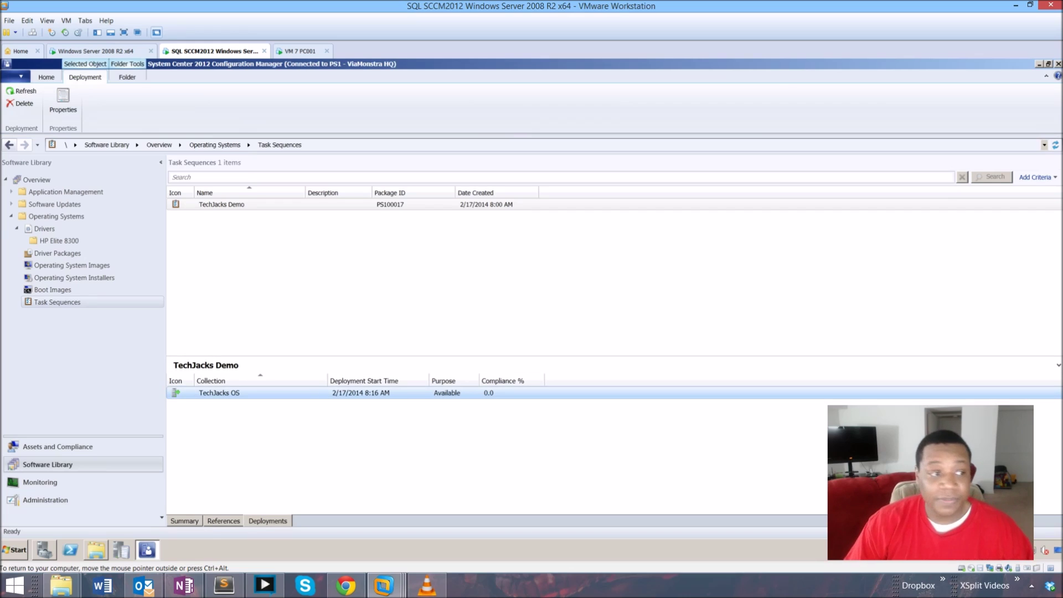
key("F5")
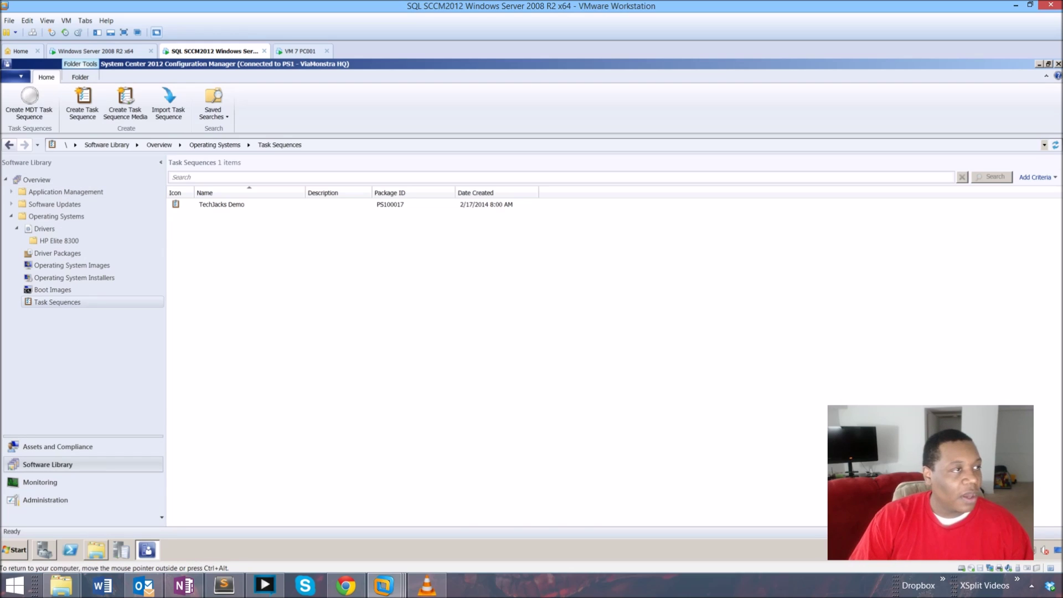
Start a new typical virtual machine in VMware Workstation with the operating system installed later and Windows 7 x64 as the guest.
left_click(15, 54)
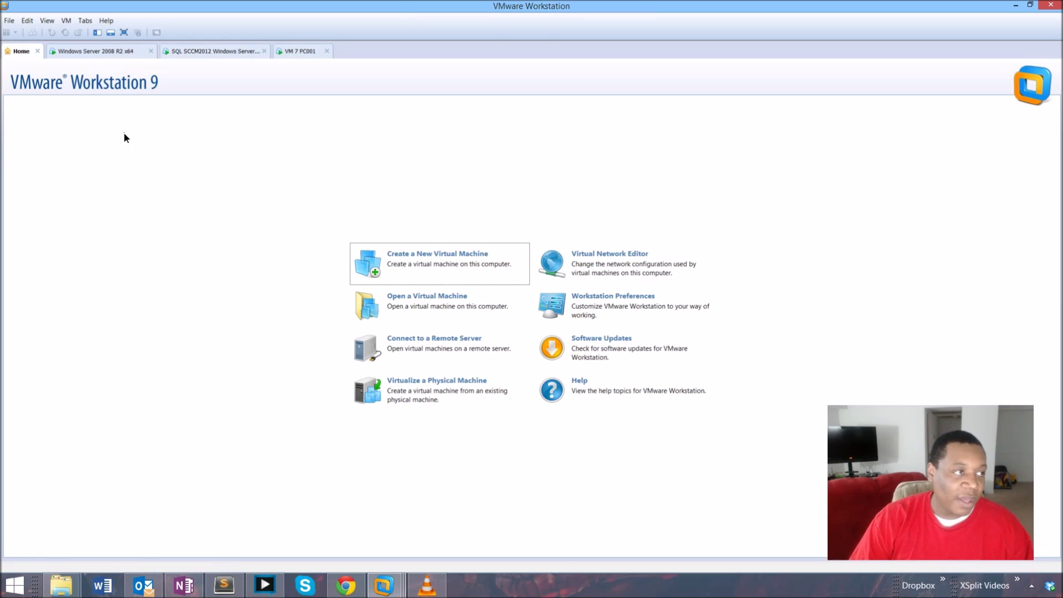
left_click(434, 261)
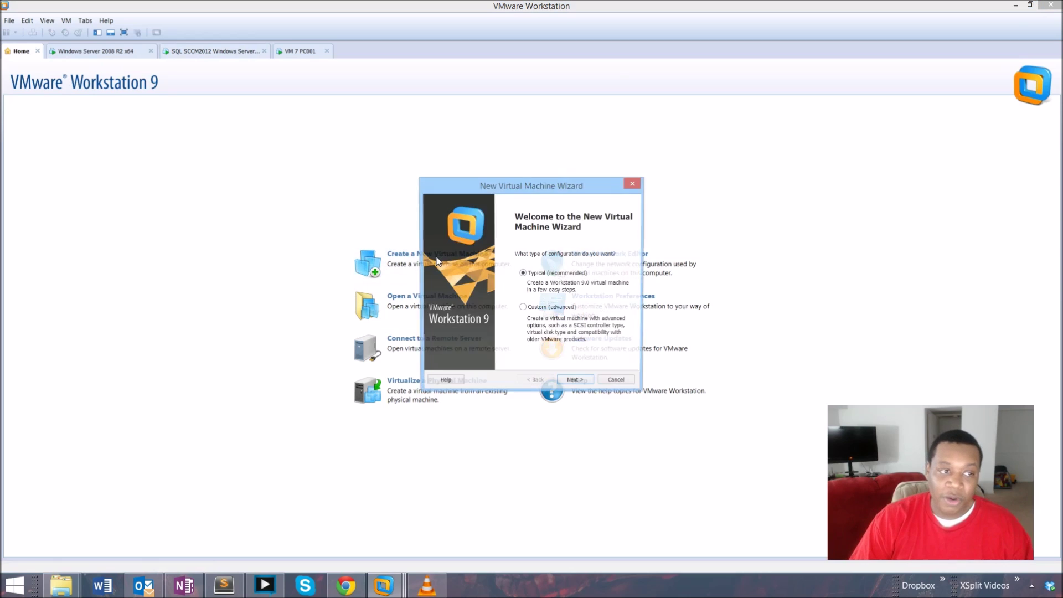
left_click(577, 383)
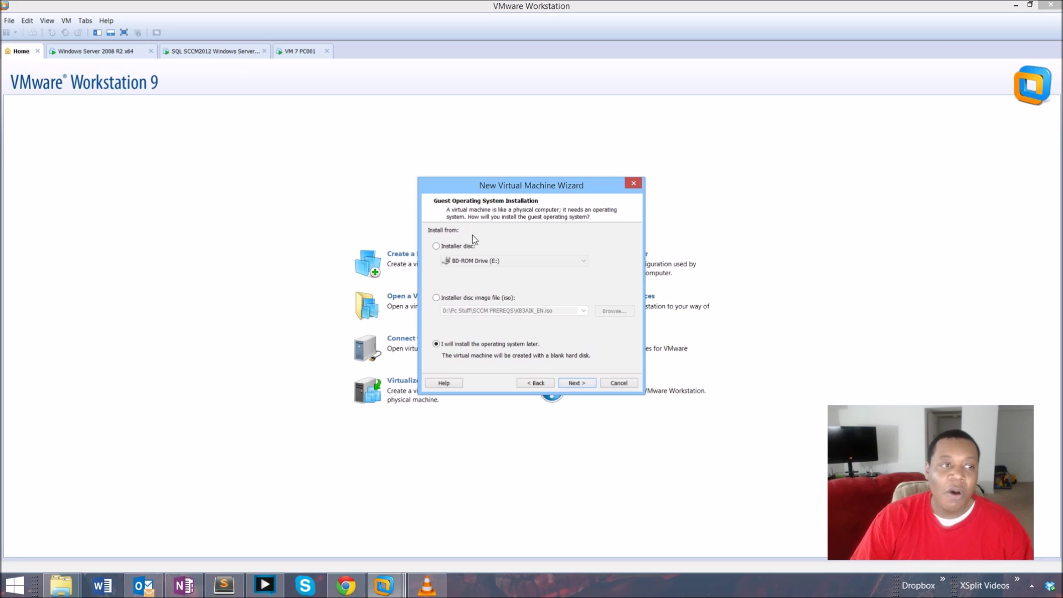
left_click_drag(544, 188, 598, 120)
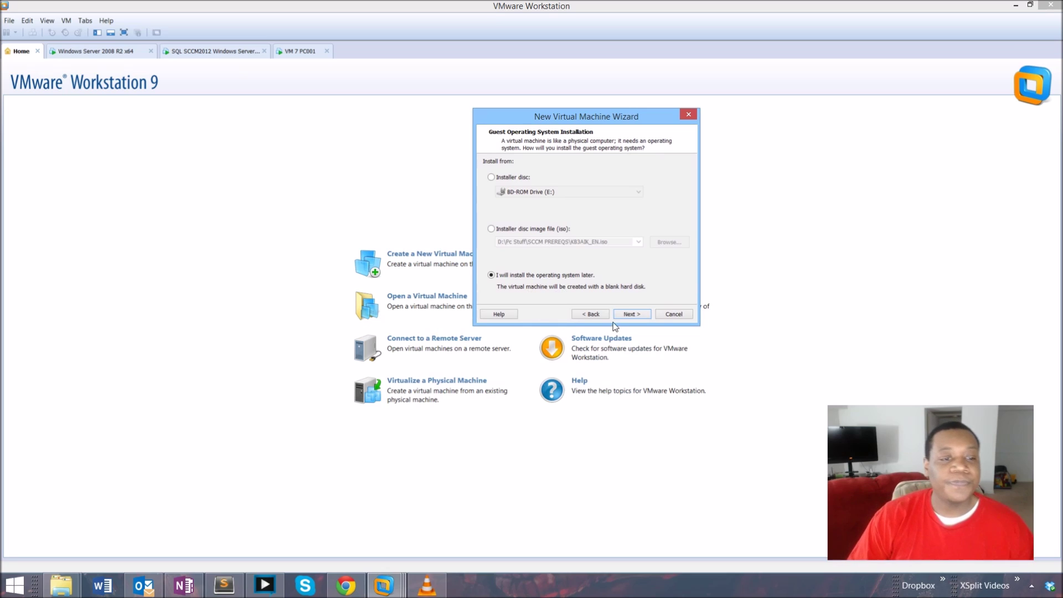
left_click(635, 313)
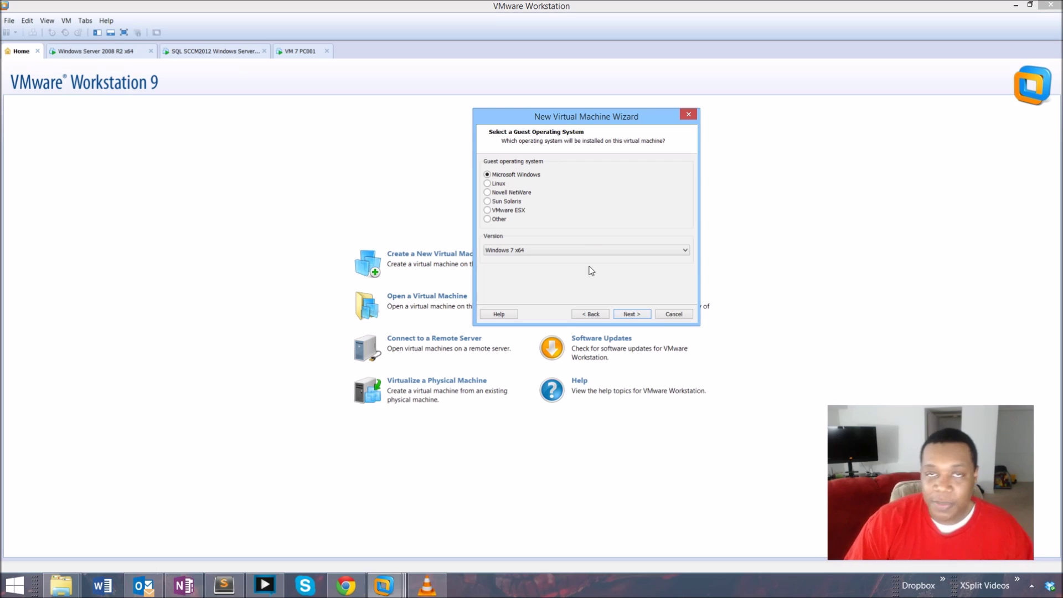
left_click(622, 314)
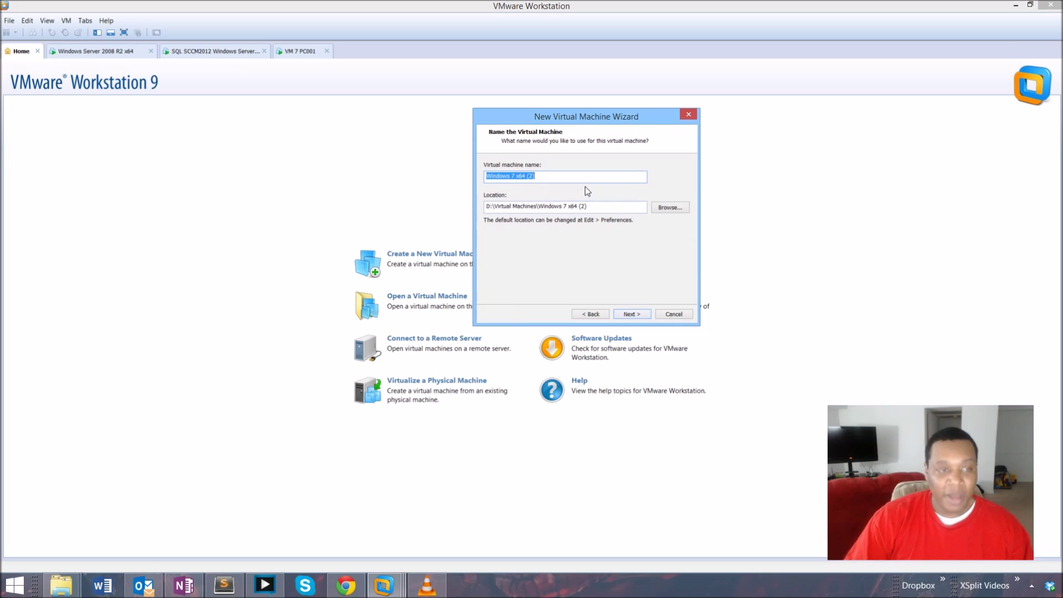
Name the virtual machine TechsJacks 7 and keep the 60 GB disk split into multiple files.
type("Tech")
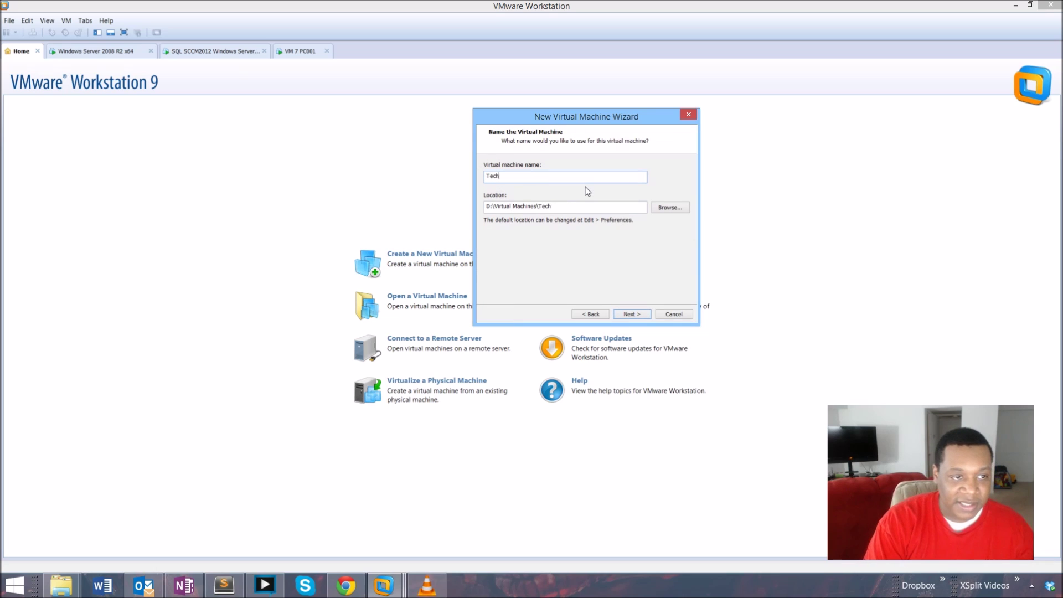
type("sJacks 7")
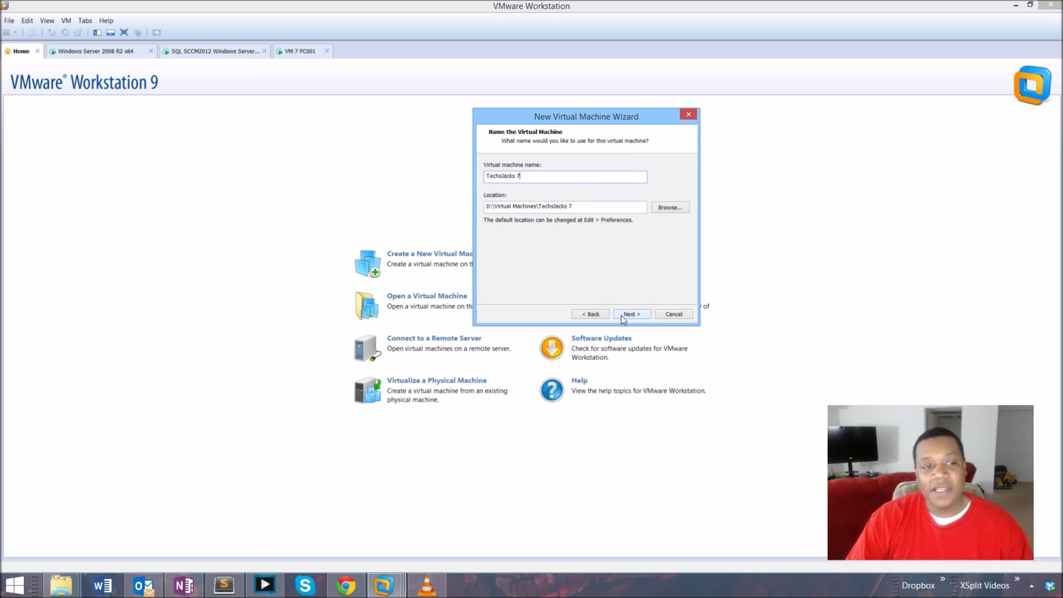
left_click(622, 315)
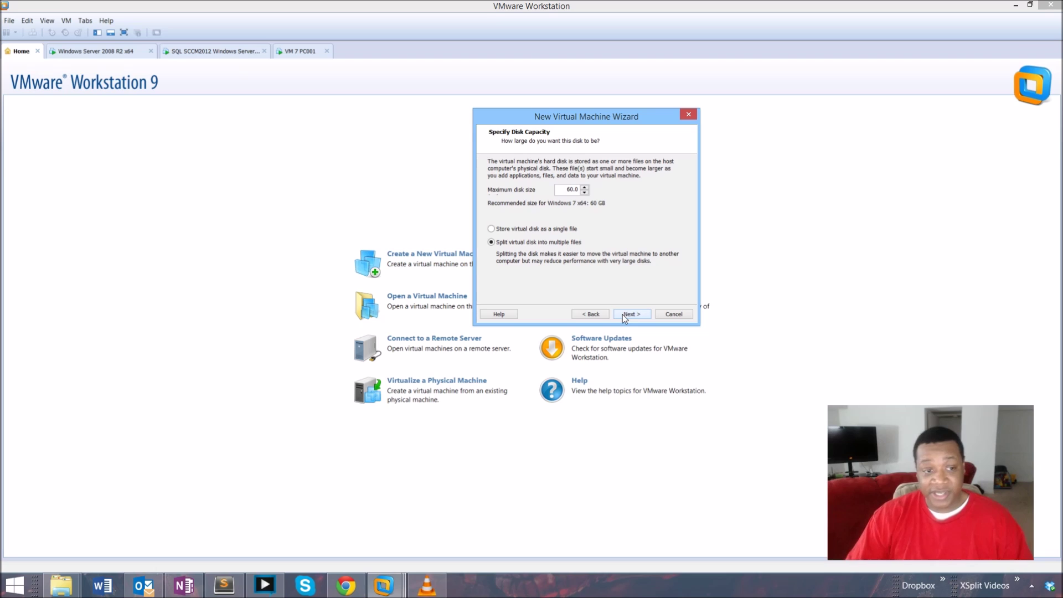
left_click(625, 315)
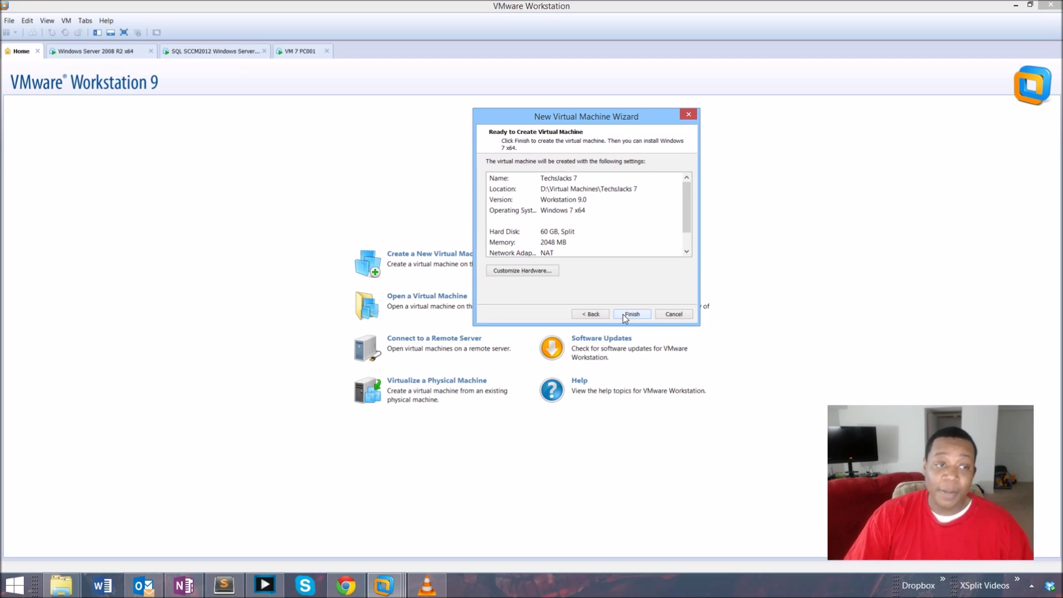
Set the virtual machine's network adapter to Bridged and finish creating the machine.
left_click(530, 270)
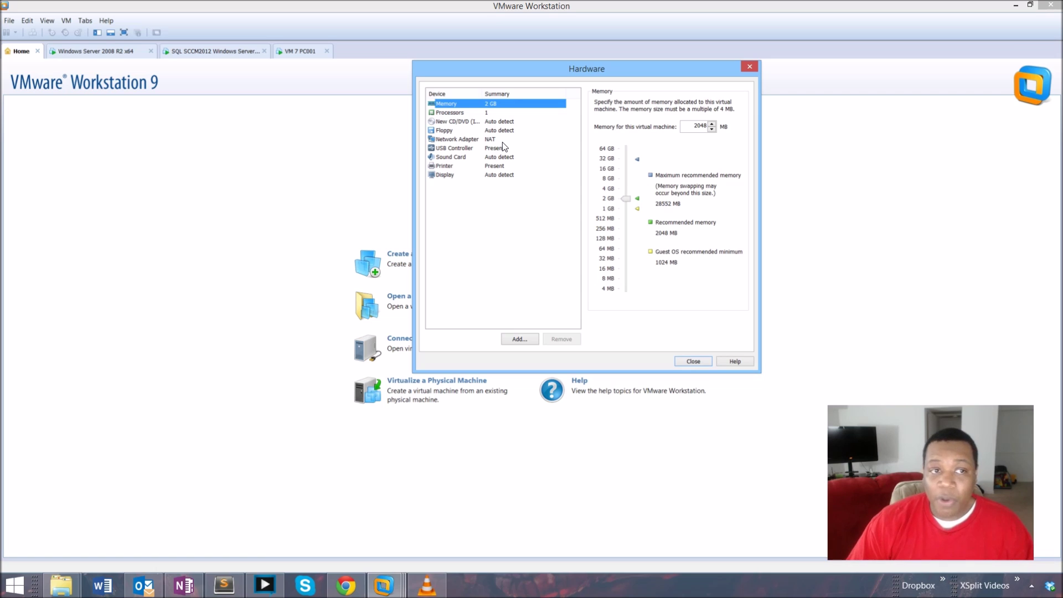
left_click(481, 139)
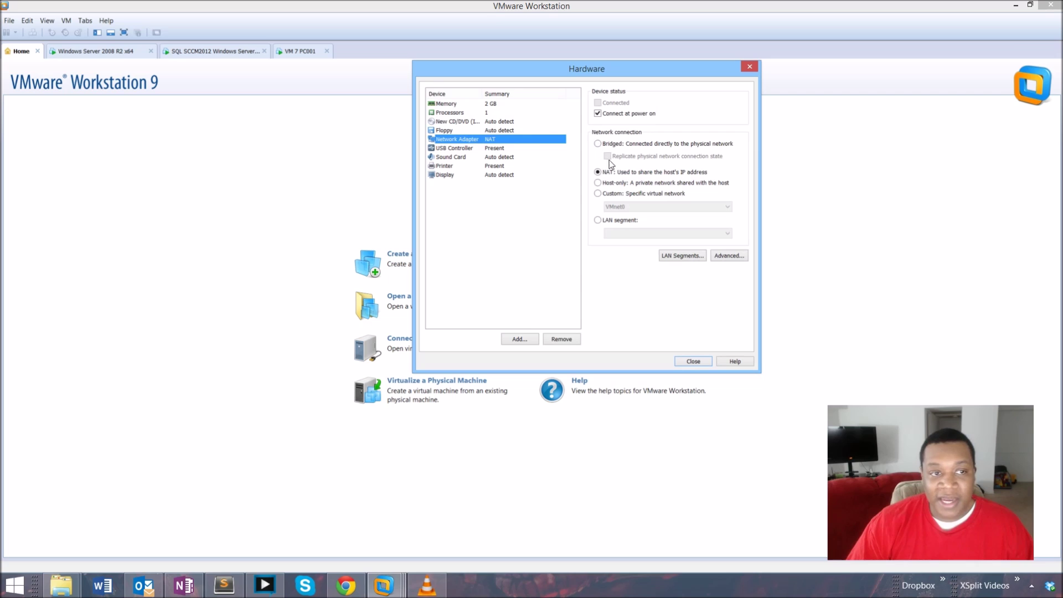
left_click(621, 144)
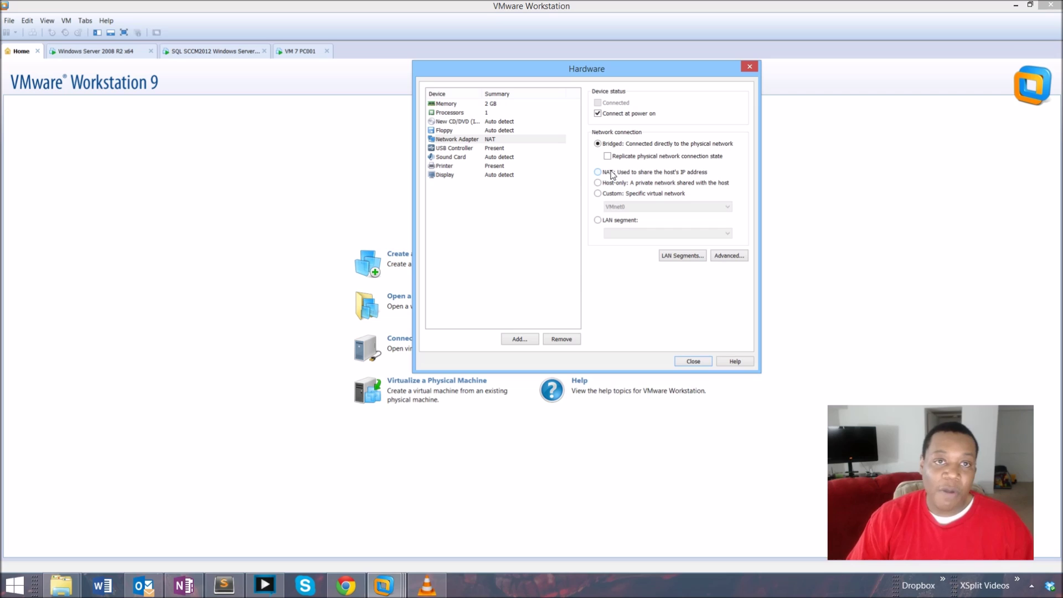
left_click(680, 361)
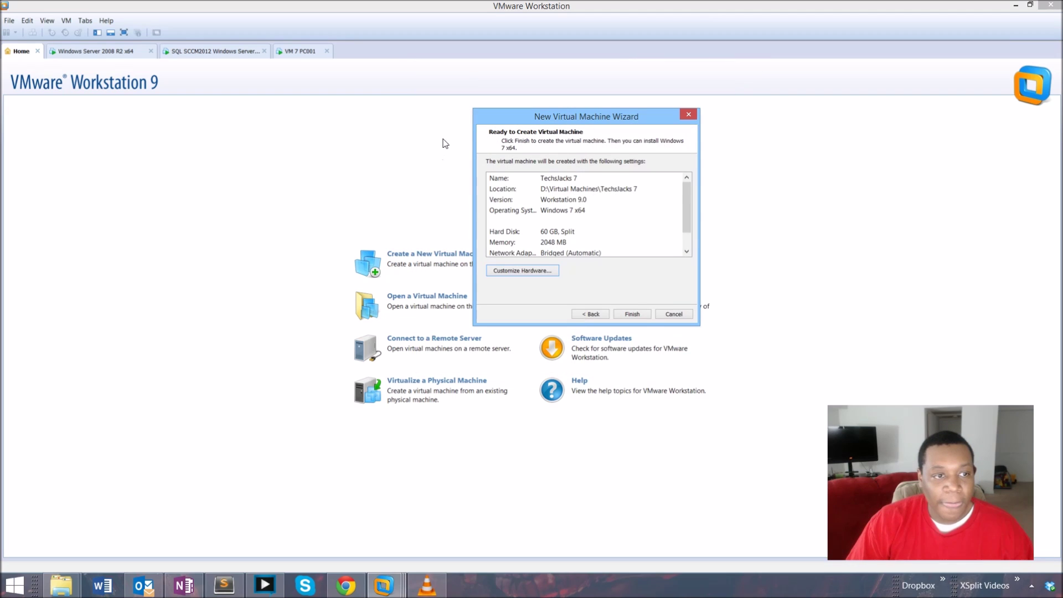
left_click(636, 313)
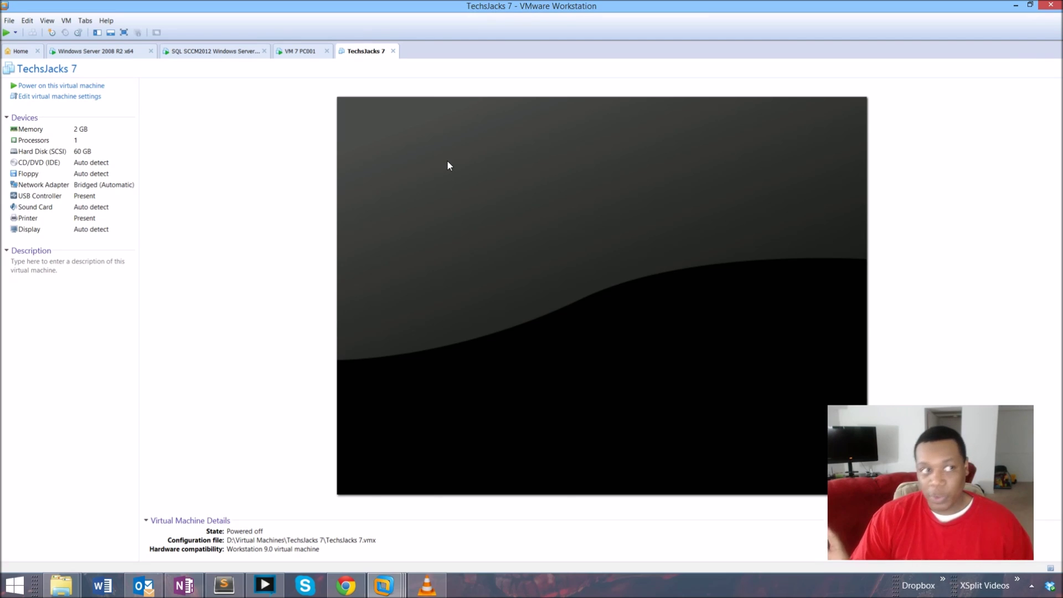
Power on the TechsJacks 7 virtual machine to its BIOS setup and direct input to it.
left_click(15, 33)
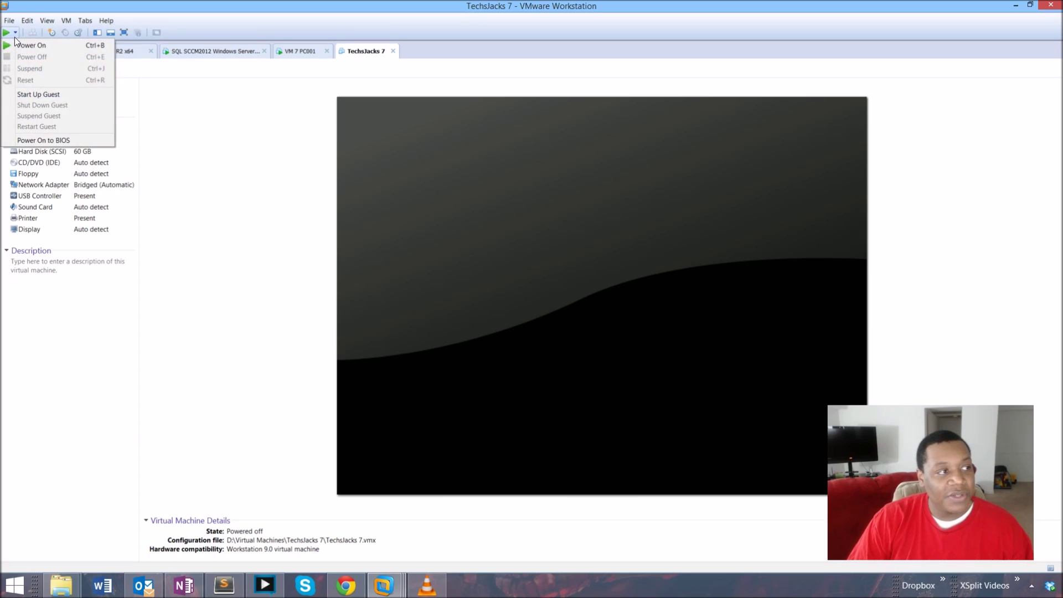
left_click(34, 141)
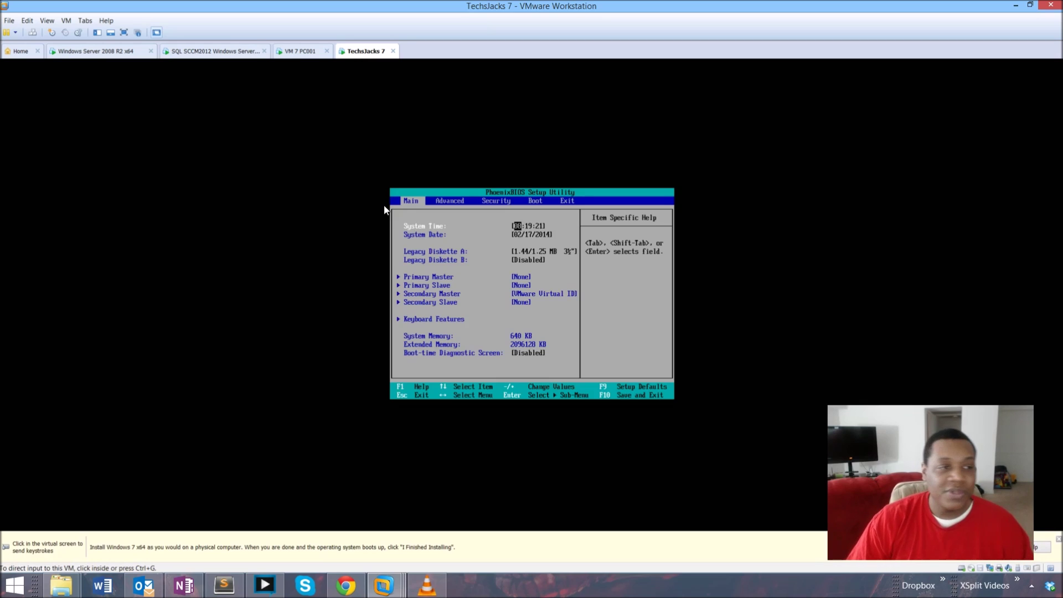
left_click(536, 207)
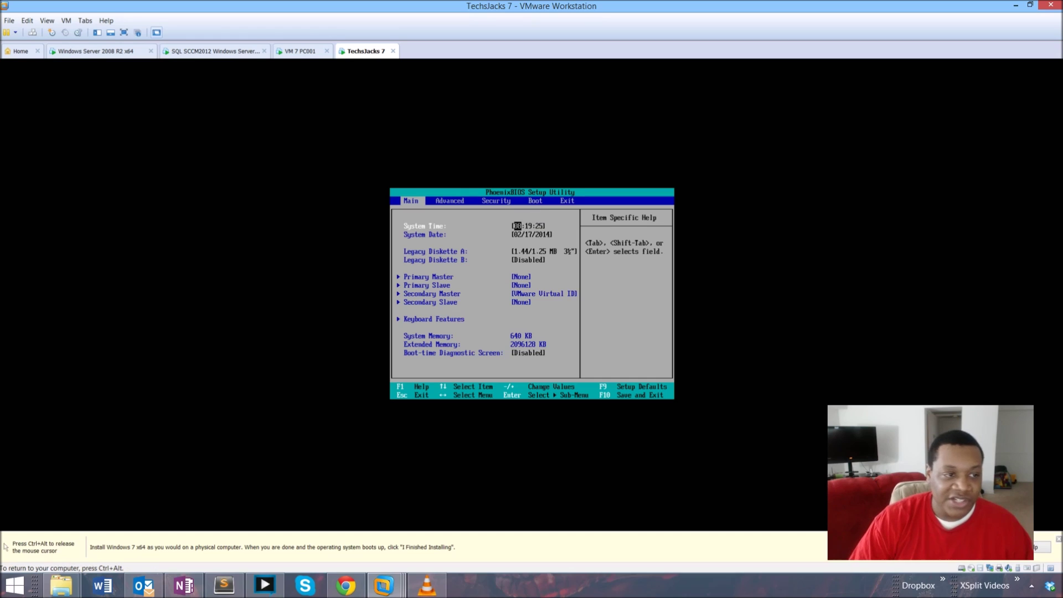
Put network boot from Intel E1000 first in the BIOS boot order and exit setup saving the changes.
key("Right")
key("Right")
key("Right")
key("Down")
key("Down")
key("Down")
key("plus")
key("plus")
key("plus")
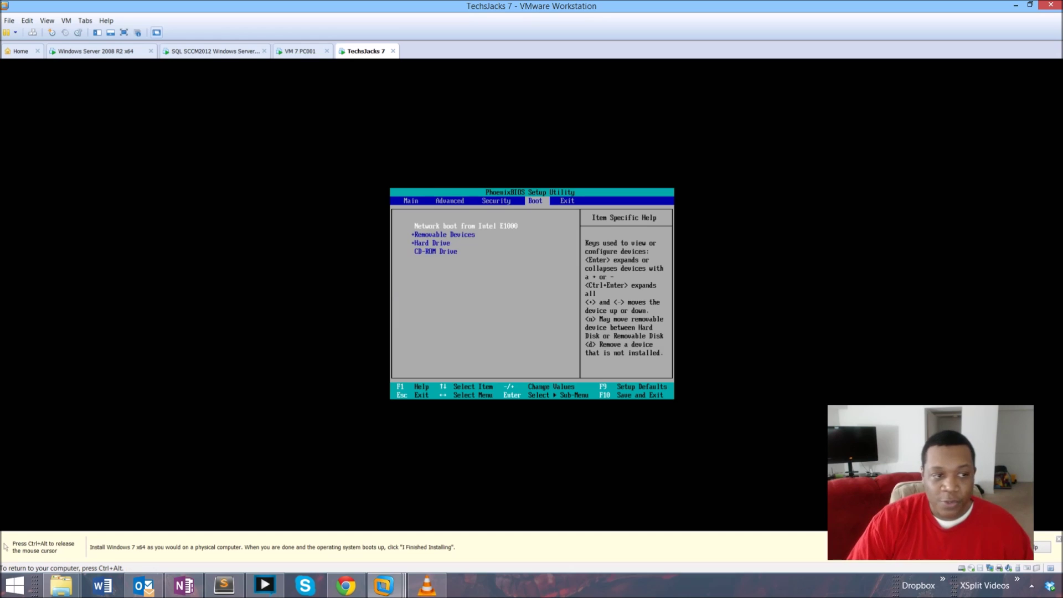
key("Right")
key("Return")
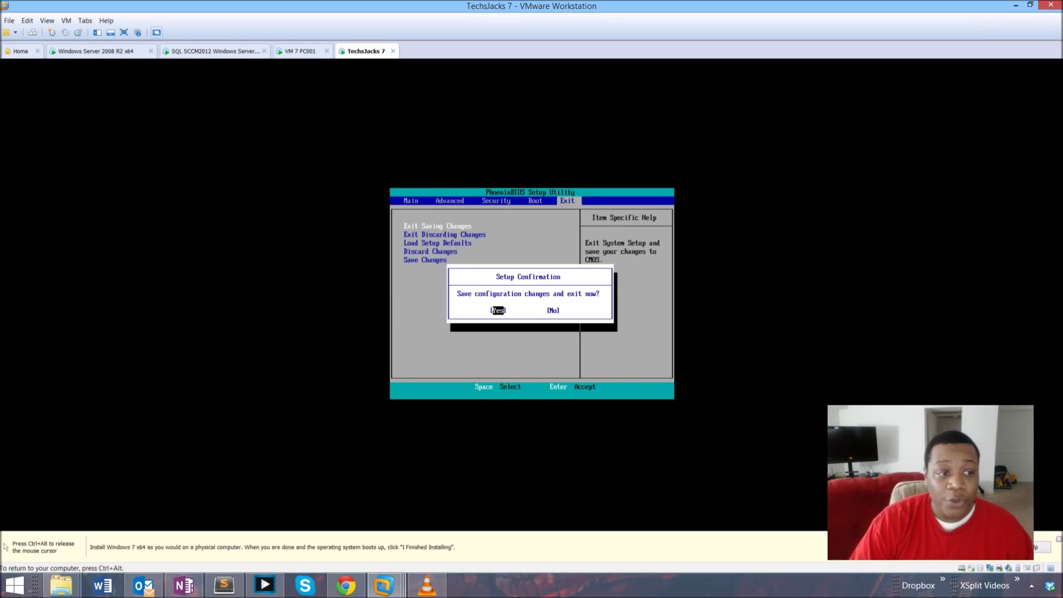
key("Return")
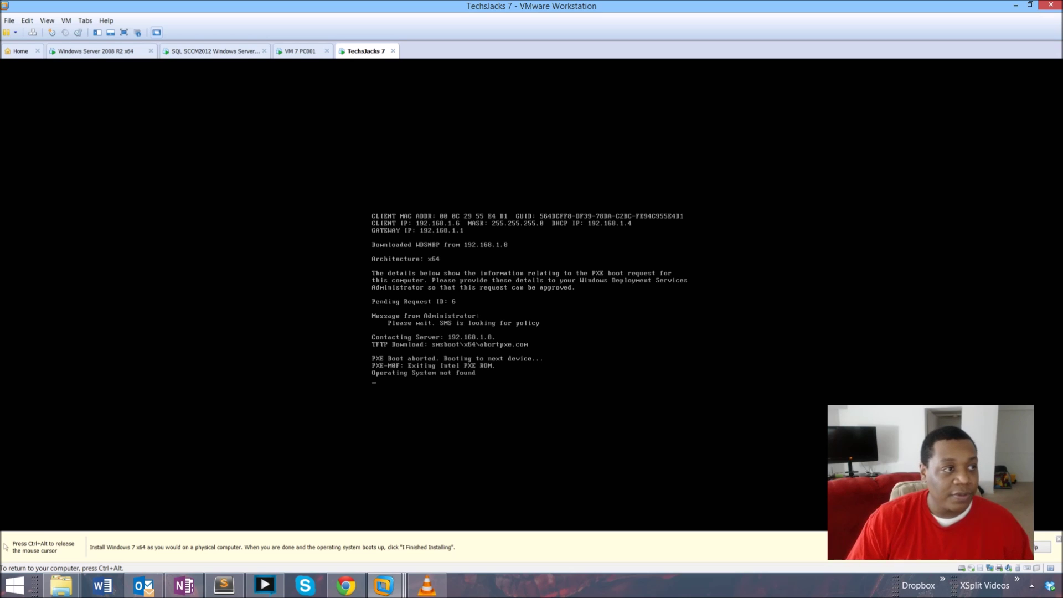
On the SCCM server, load the SMSPXE log in the Configuration Manager Trace Log Tool and enlarge its window.
left_click(221, 52)
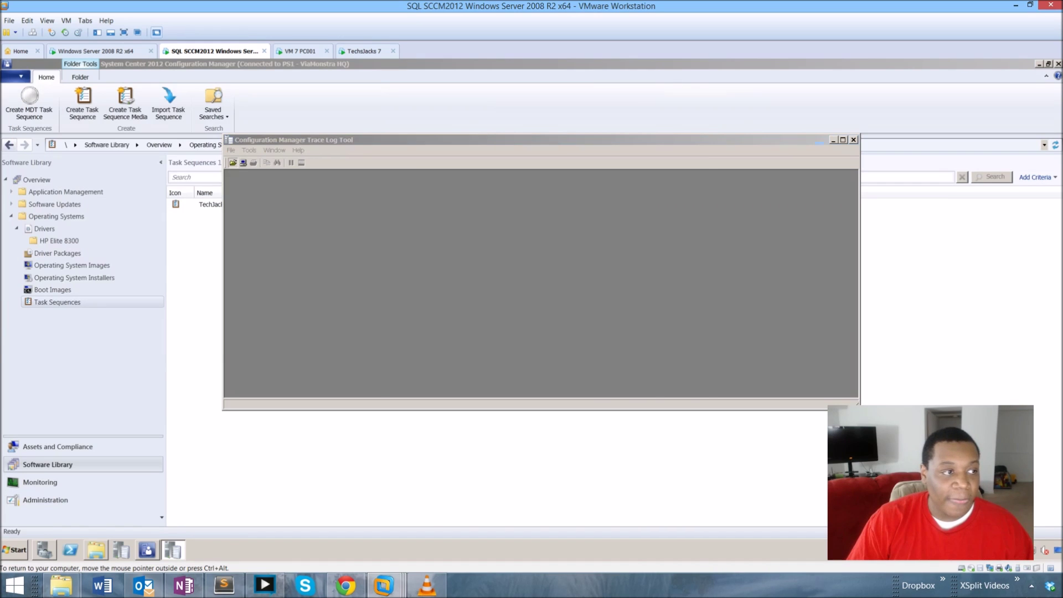
scroll(565, 252, "down", 15)
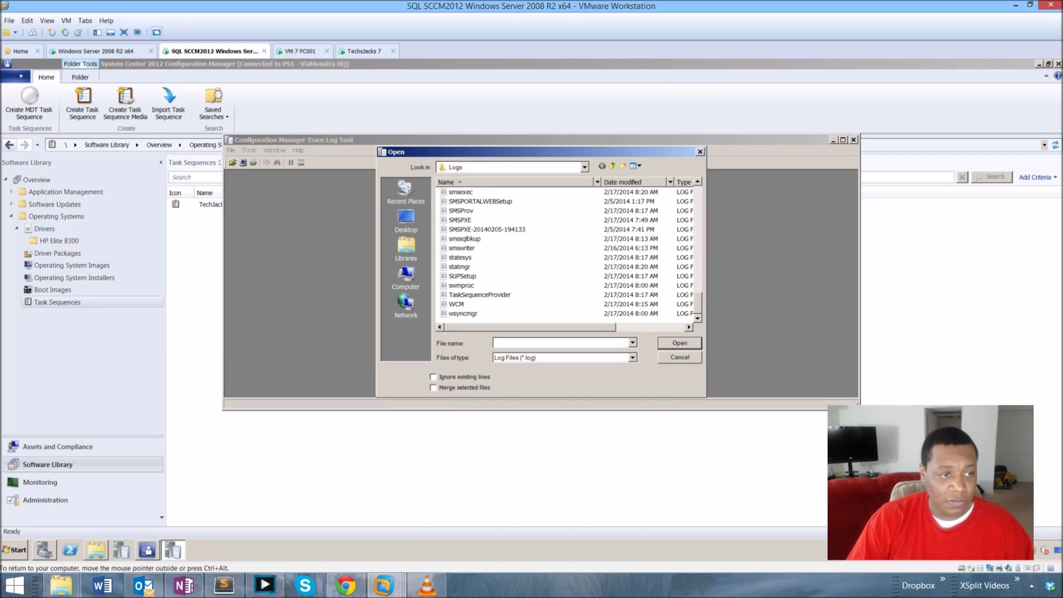
double_click(460, 220)
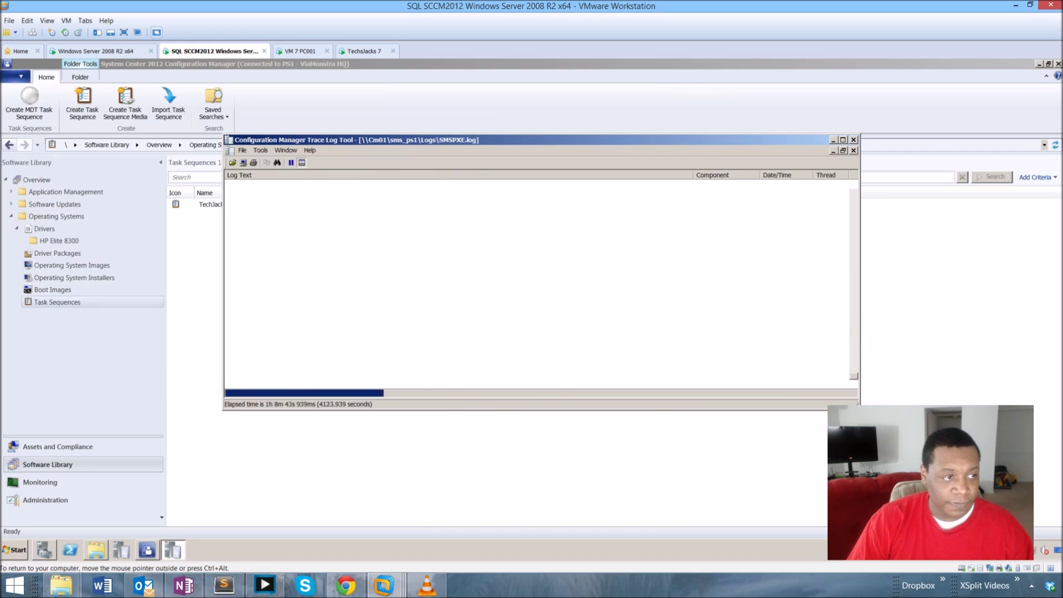
mouse_move(859, 410)
left_mouse_down()
mouse_move(937, 501)
mouse_move(900, 515)
left_mouse_up()
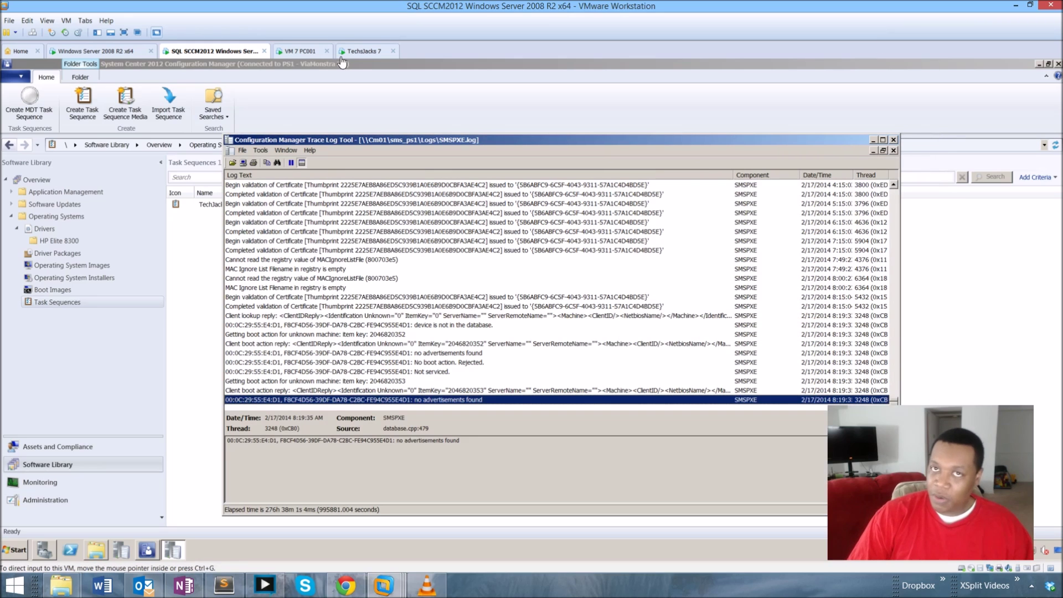
Compare the TechsJacks 7 PXE boot screen with the matching client entries in the SMSPXE log.
left_click(363, 51)
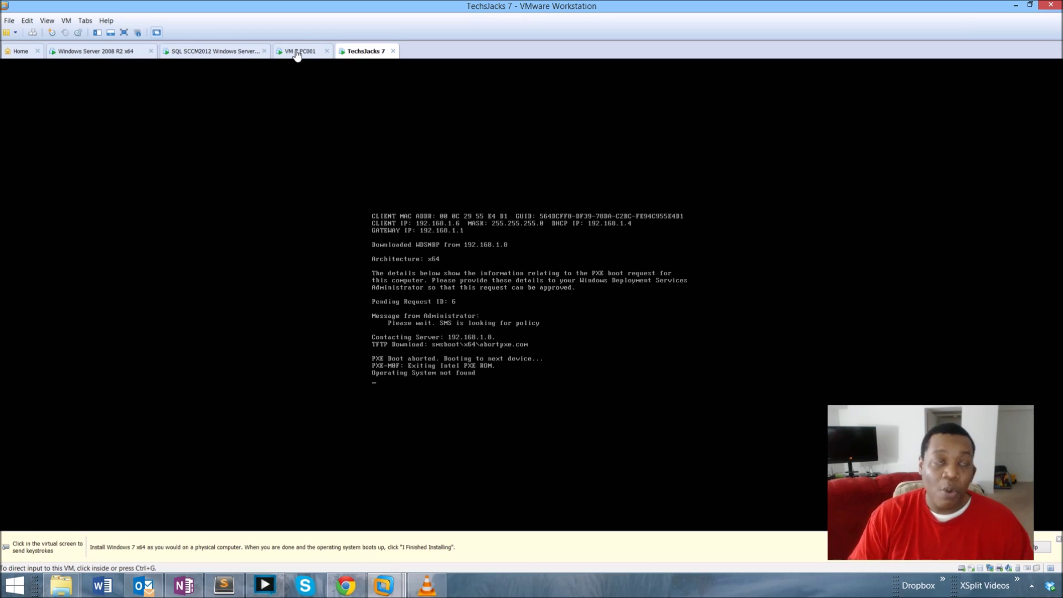
left_click(228, 51)
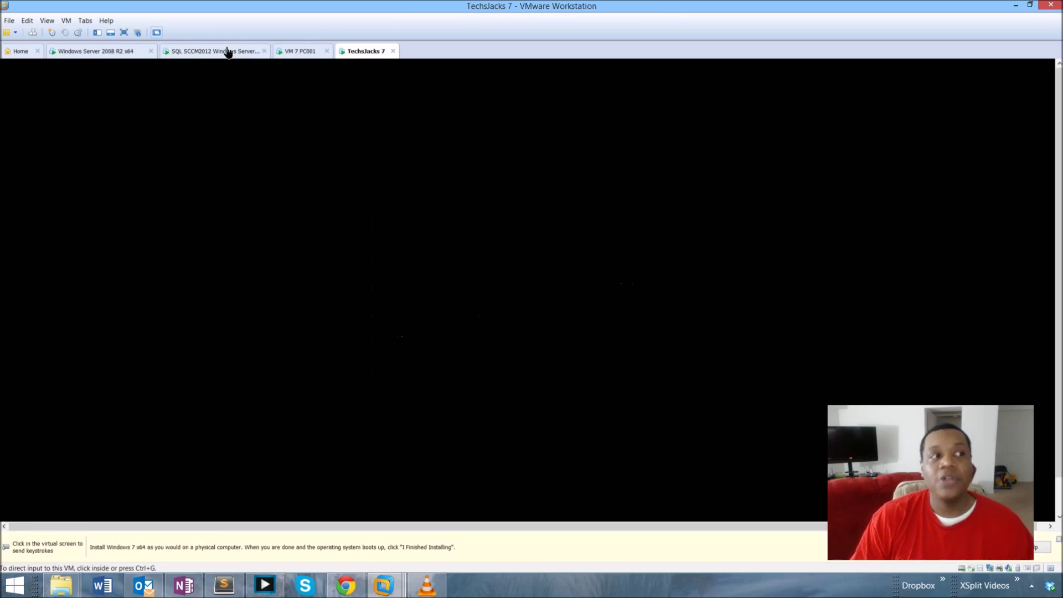
left_click(354, 353)
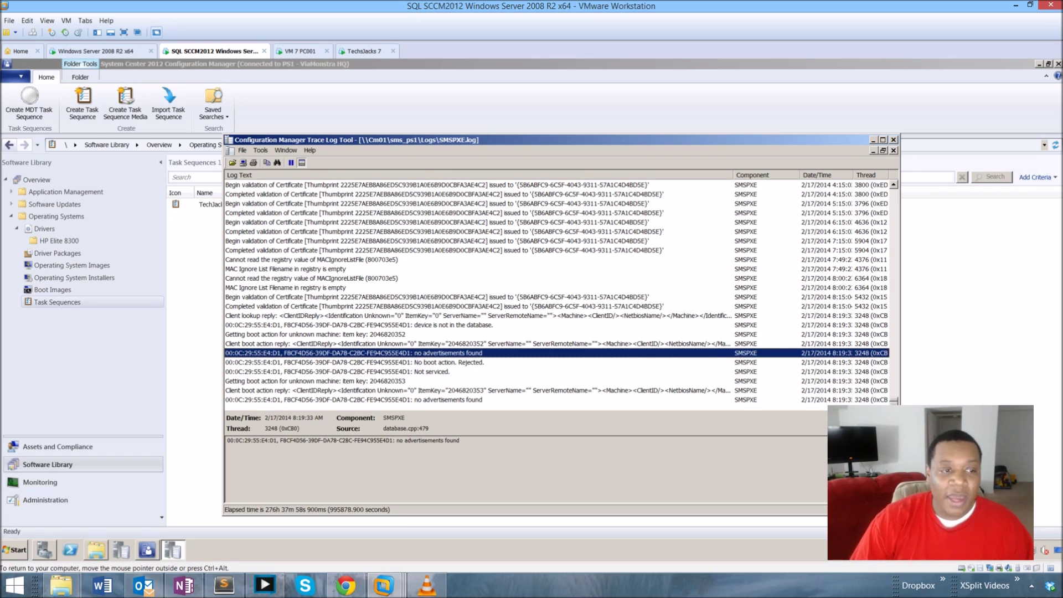
left_click(355, 344)
Copy the client's "no advertisements found" log entry into a new Notepad document and copy only its MAC address.
left_click(354, 352)
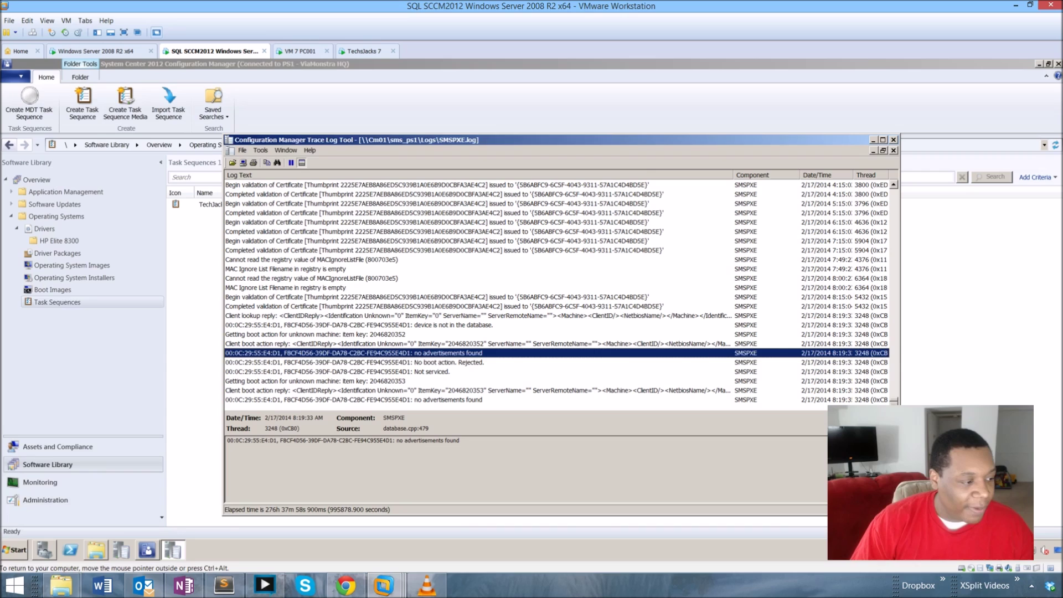
key("super")
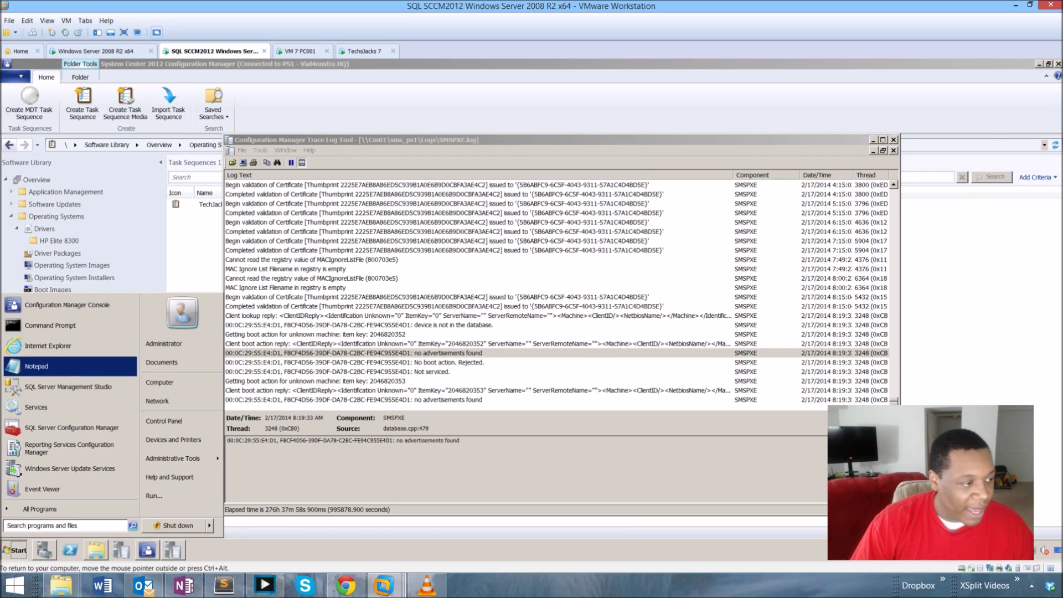
left_click(36, 366)
type("00:0C:29:55:E4:D1, F8CF4D56-39DF-DA78-C2BC-FE94C955E4D1: no advertisements found\tSMSPXE\t2/17/2014 8:19:33 AM\t3248 (0x0CB0)")
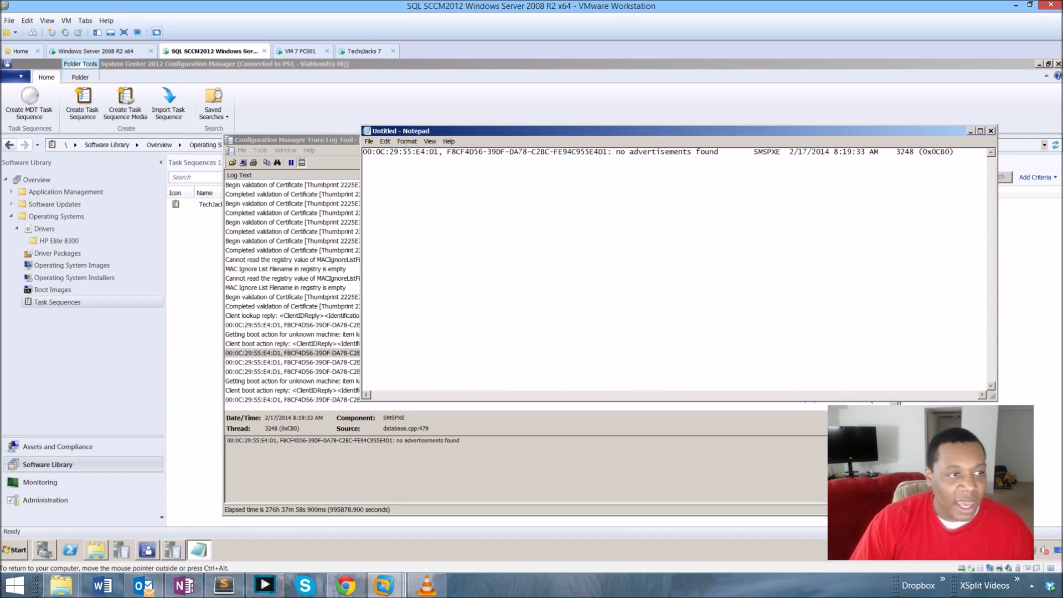
left_click_drag(364, 152, 439, 152)
key("ctrl+c")
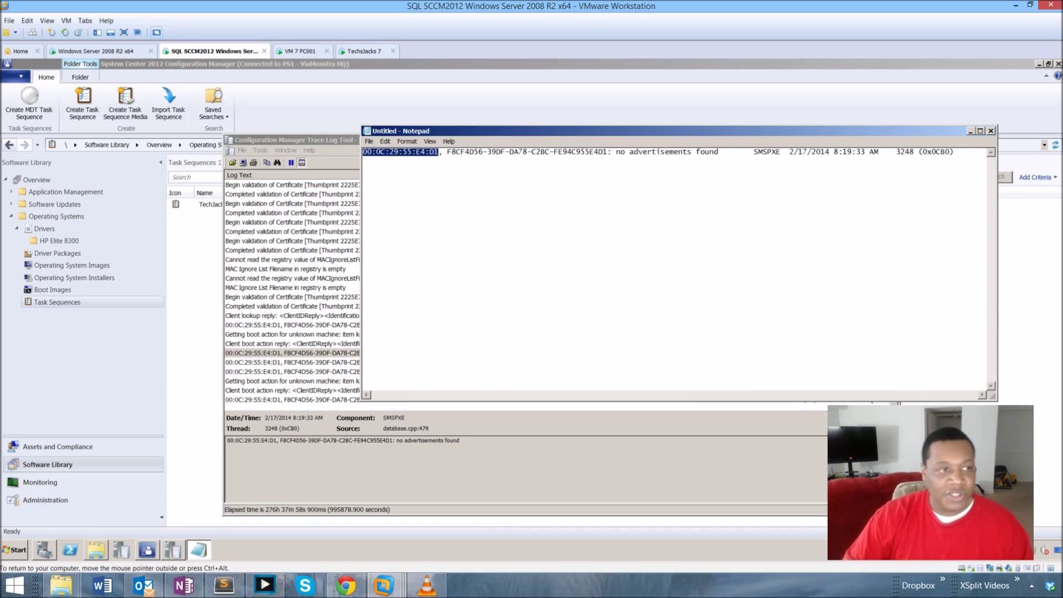
Switch to the Configuration Manager console and start importing the information of a single computer from the Devices node.
key("alt+Tab")
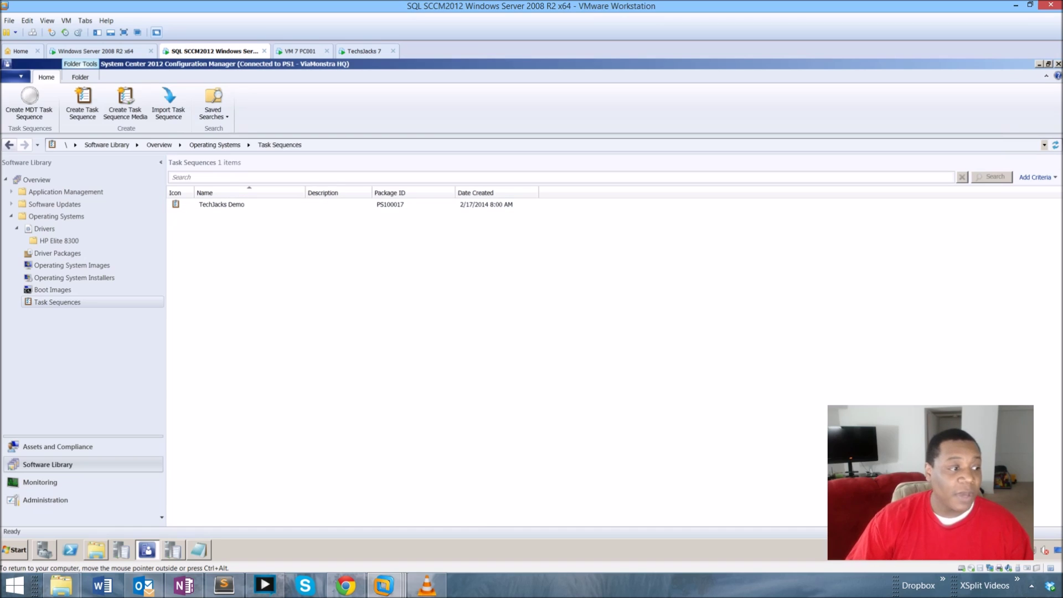
left_click(58, 447)
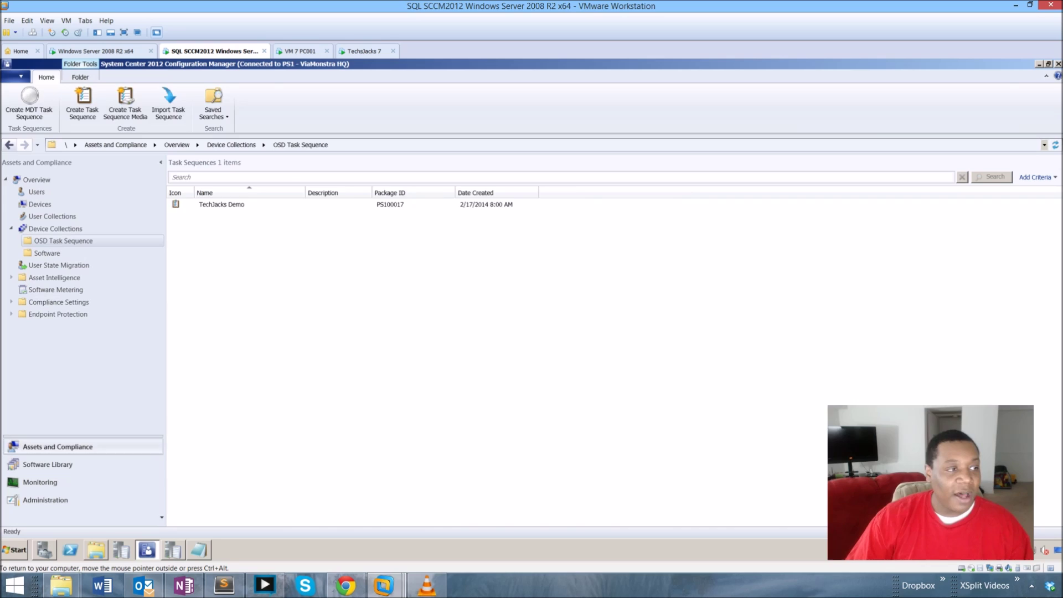
key("Up")
key("Up")
key("Up")
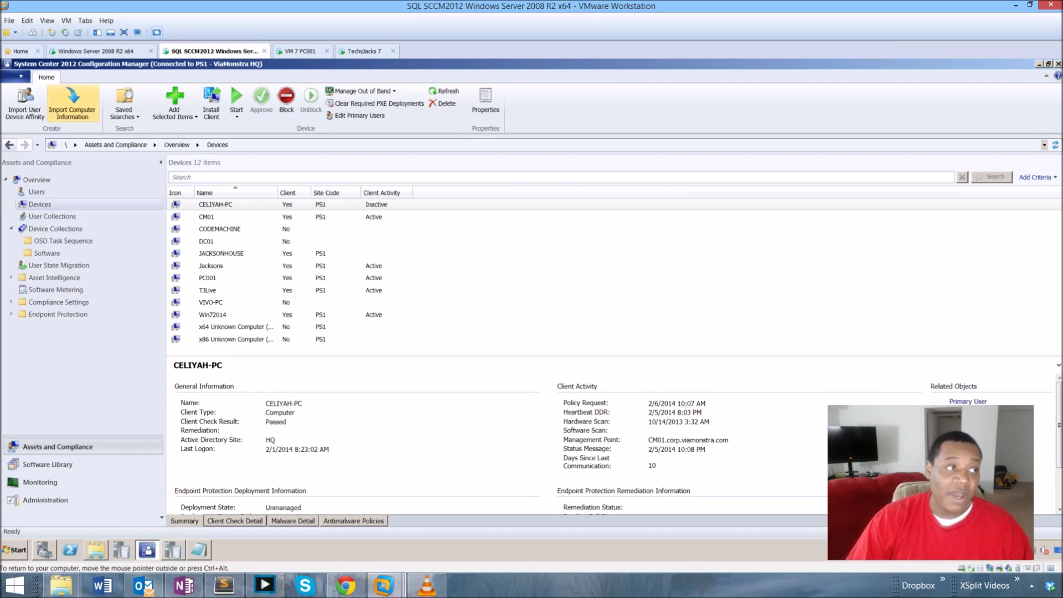
left_click(72, 102)
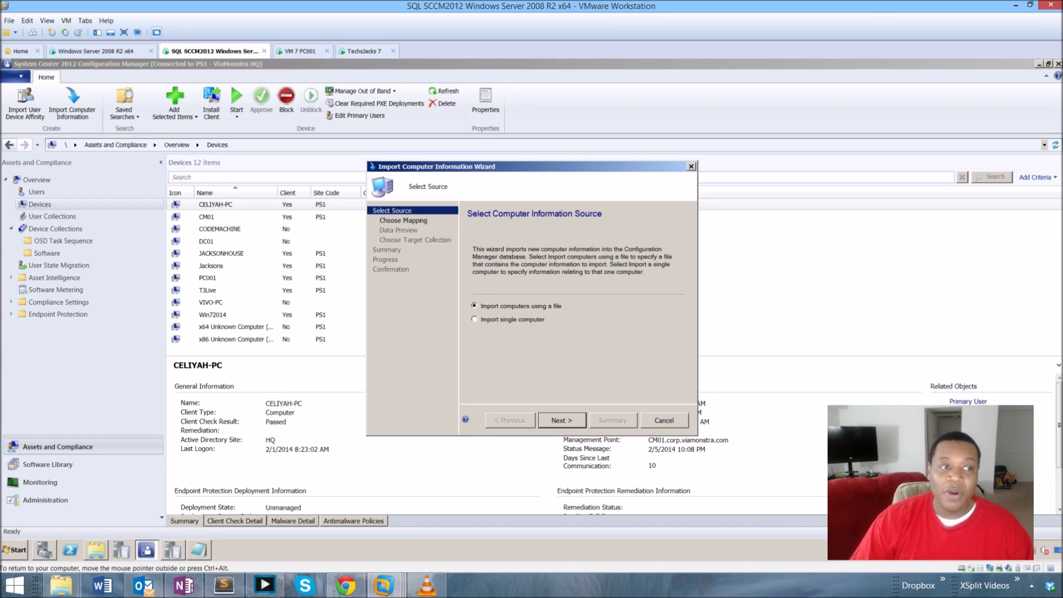
left_click(475, 319)
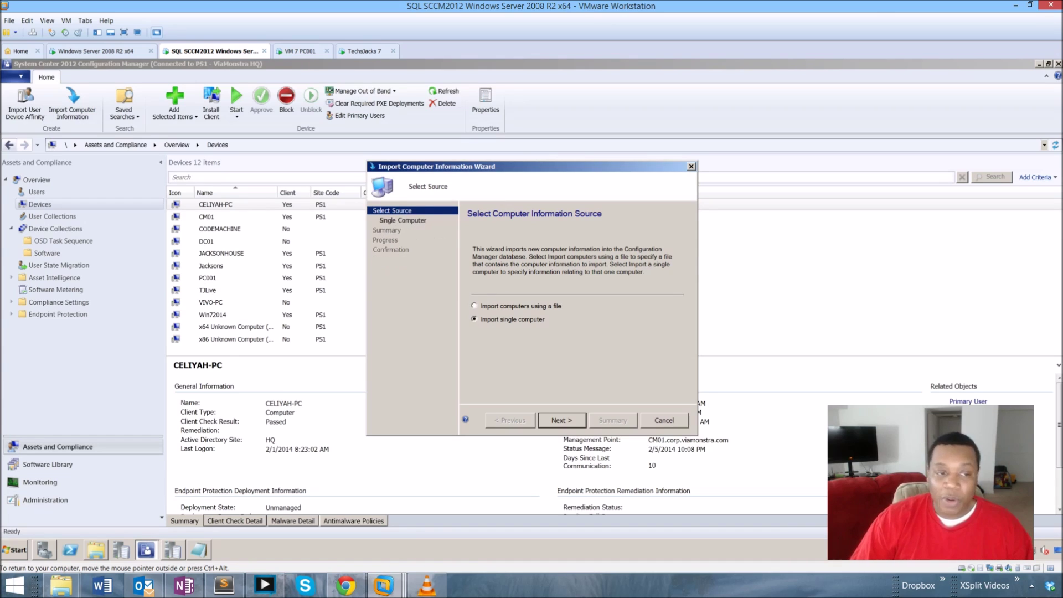
left_click(562, 421)
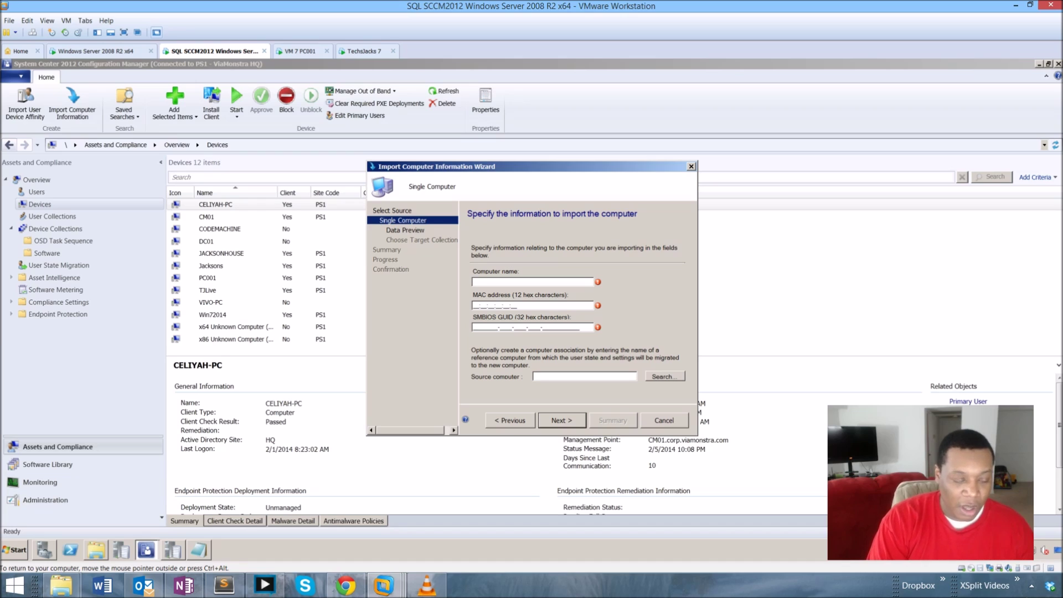
Name the computer Zed and paste the copied MAC address 00:0C:29:55:E4:D1.
type("R")
key("BackSpace")
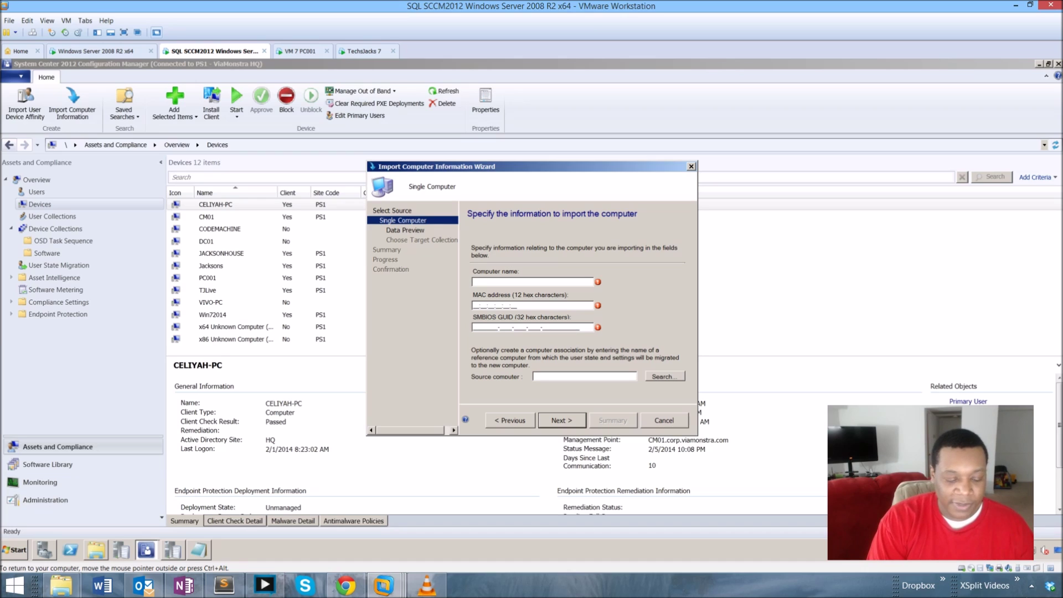
type("Zed")
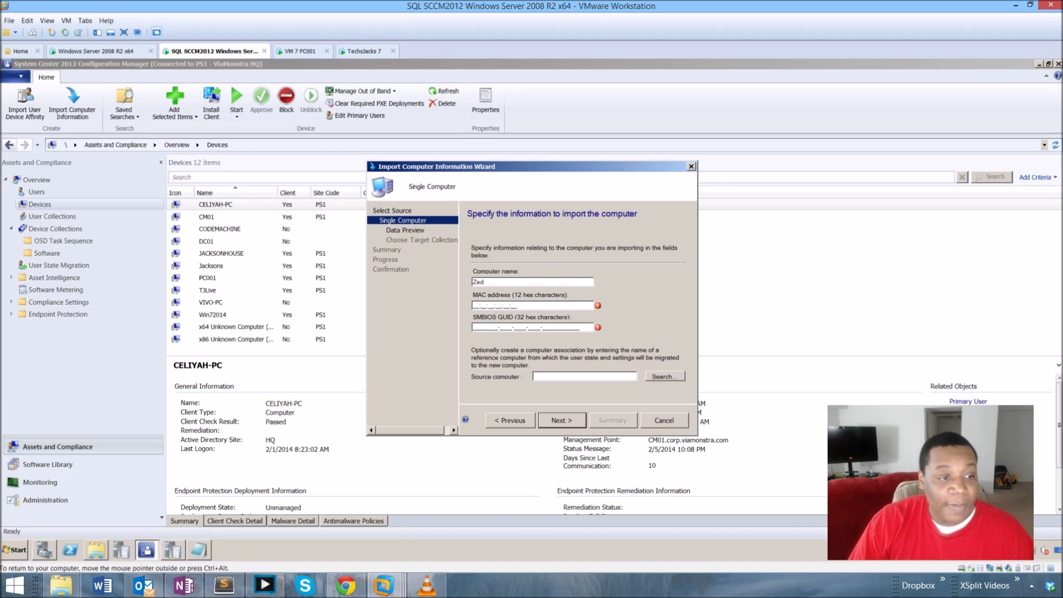
right_click(474, 306)
left_click(499, 347)
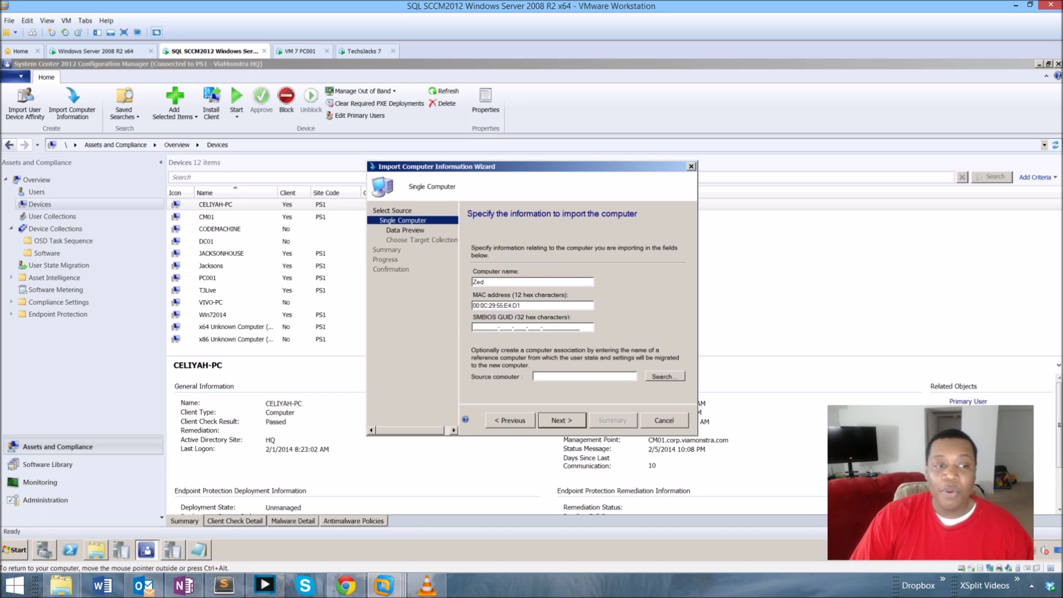
Complete the computer import, adding the new computer only to the All Systems collection.
key("Return")
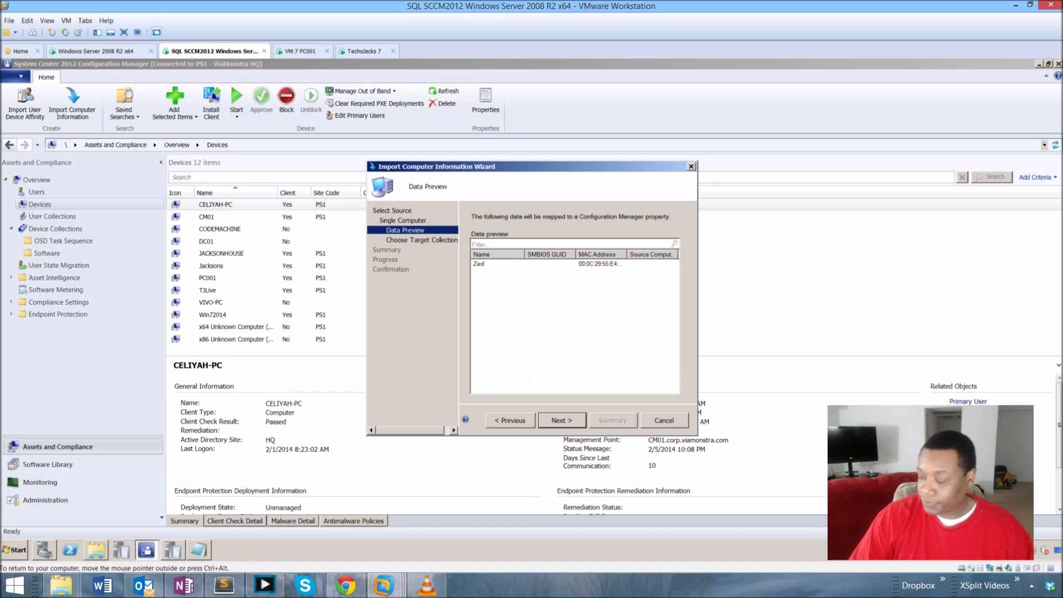
key("Return")
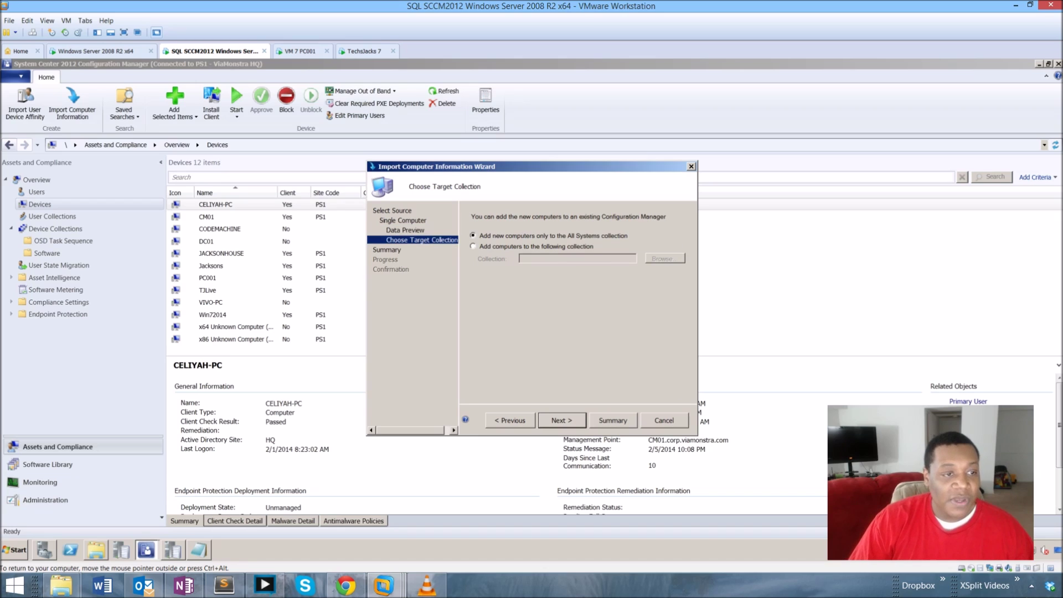
key("Return")
key("Return")
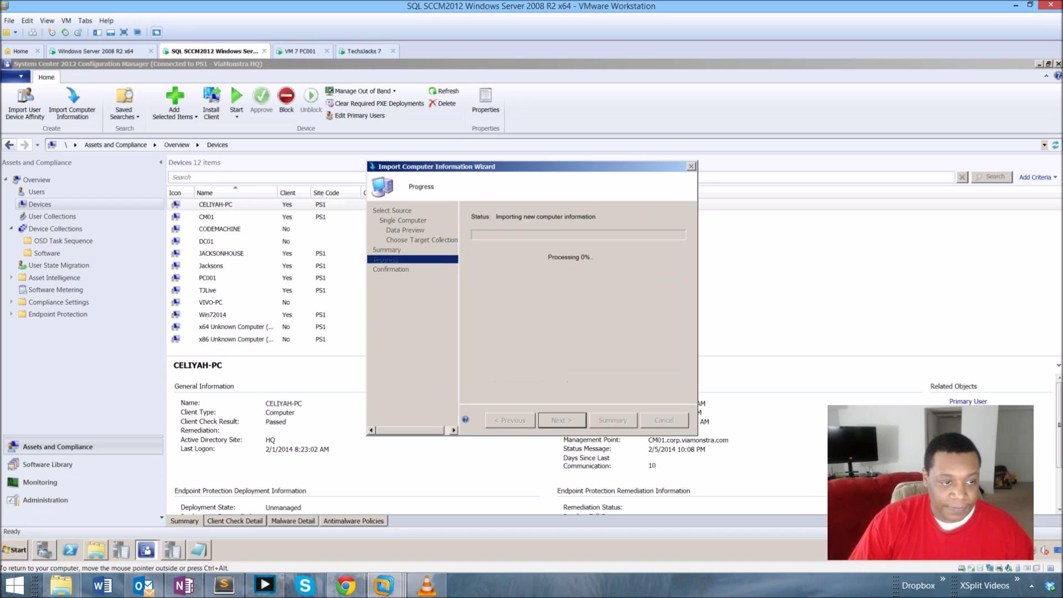
key("Return")
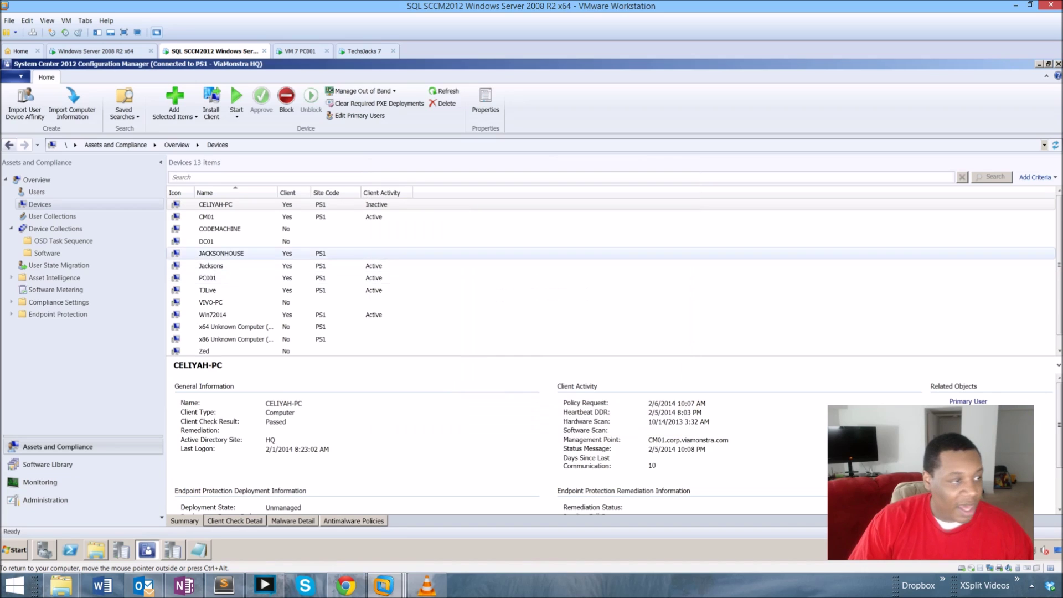
Locate the imported Zed computer in the device list and view its summary.
left_click(208, 291)
key("Up")
key("Down")
key("Down")
key("Down")
key("Down")
key("Down")
key("Down")
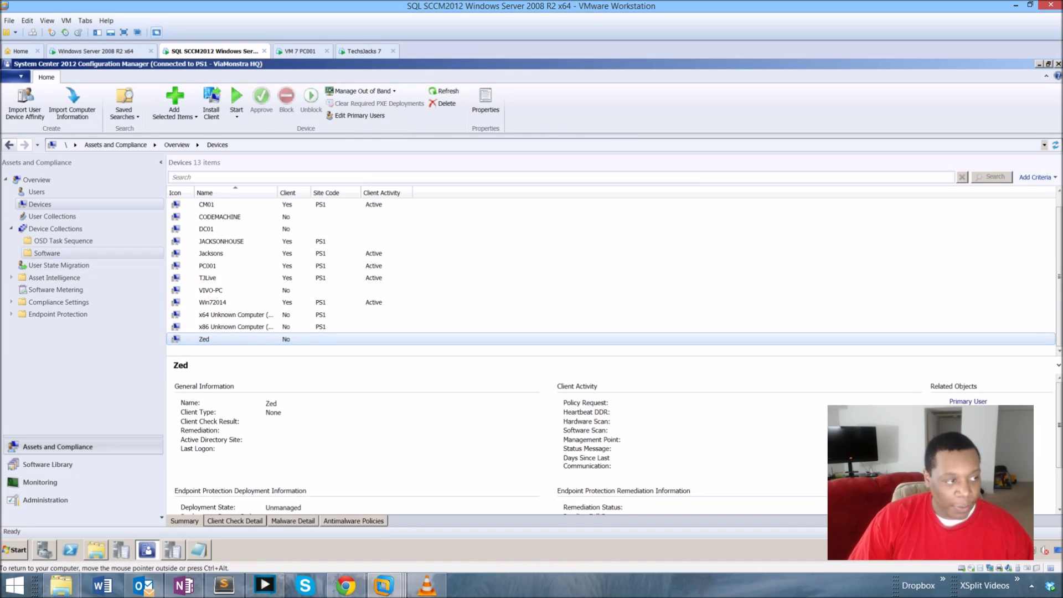
Add the Zed system resource to the TechJacks OS collection in the OSD Task Sequence folder.
left_click(63, 240)
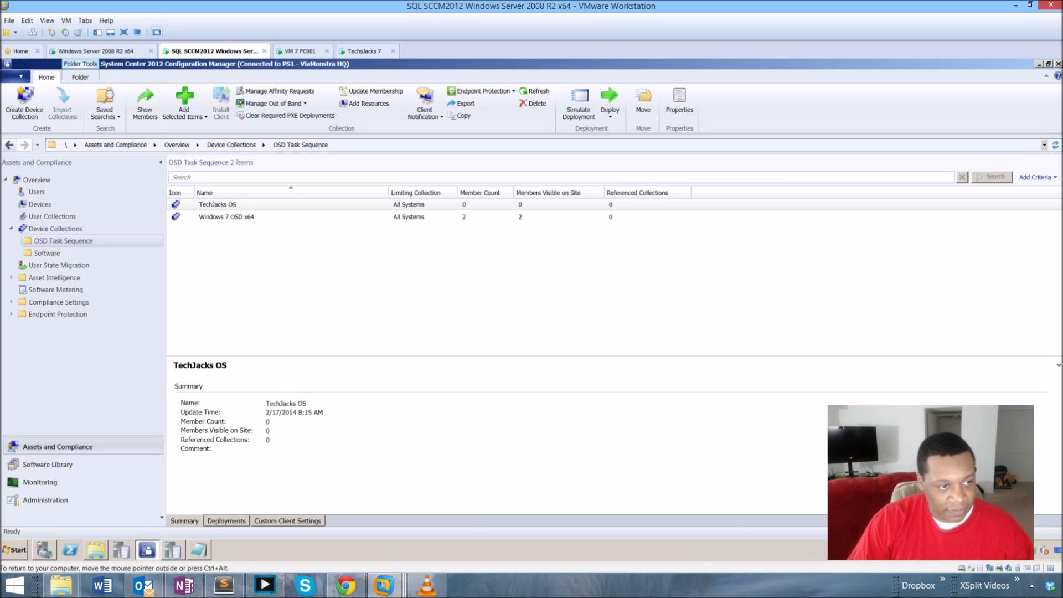
right_click(234, 205)
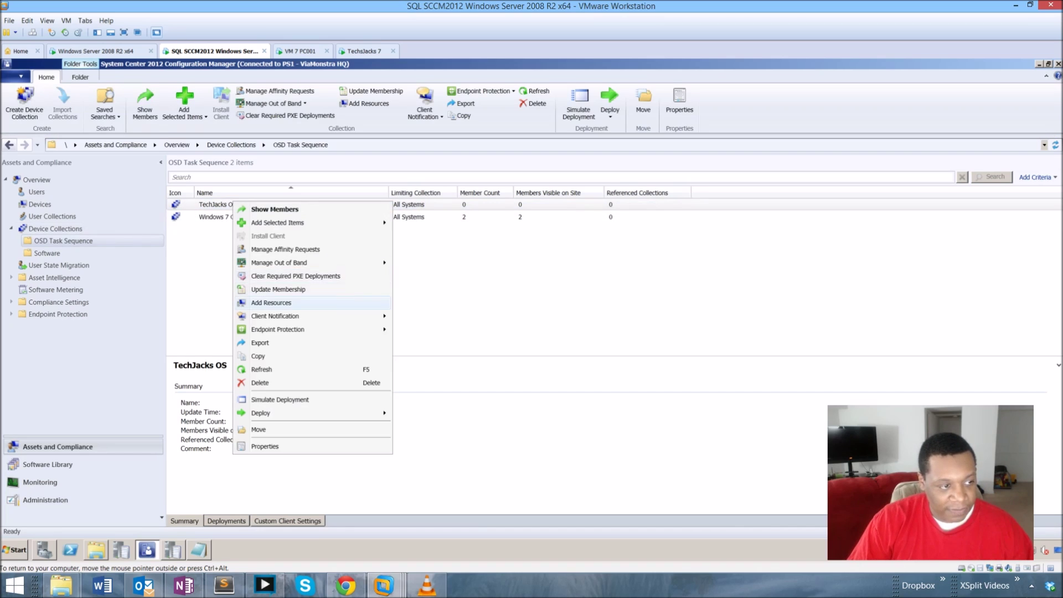
left_click(270, 302)
type("ZED")
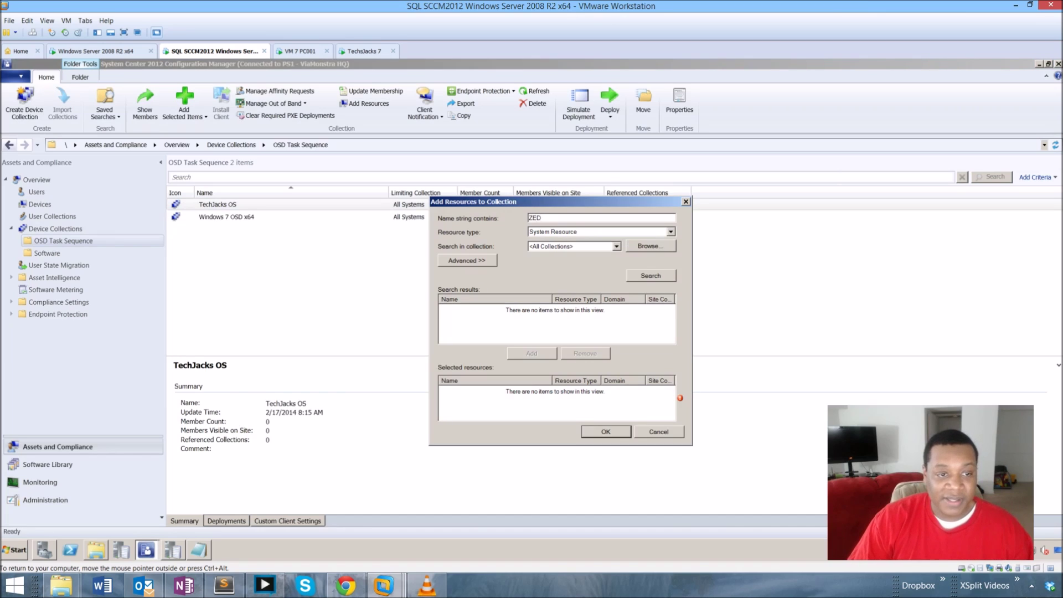
key("Return")
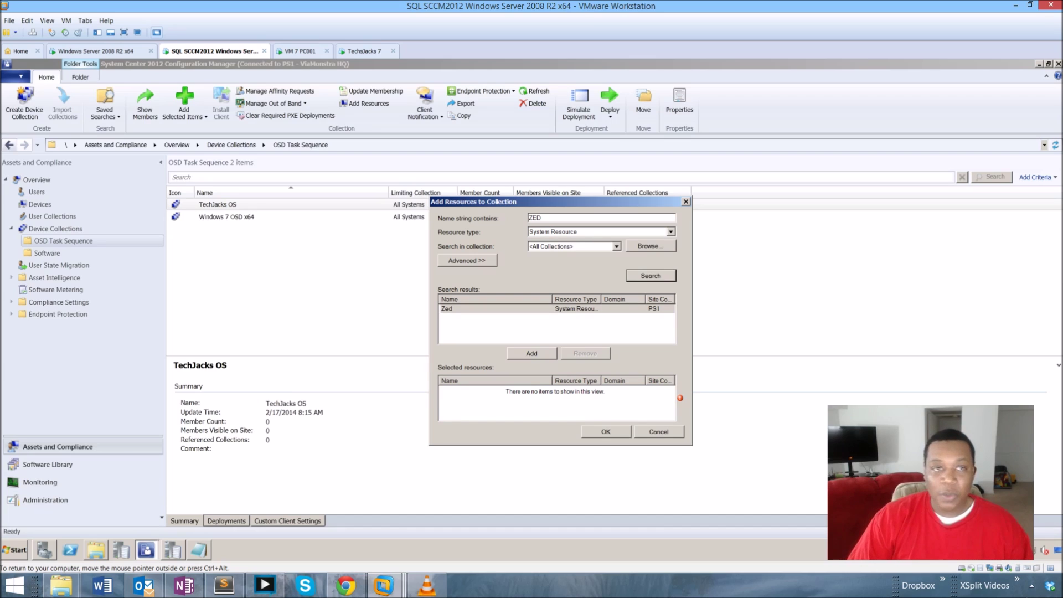
left_click(532, 353)
left_click(606, 432)
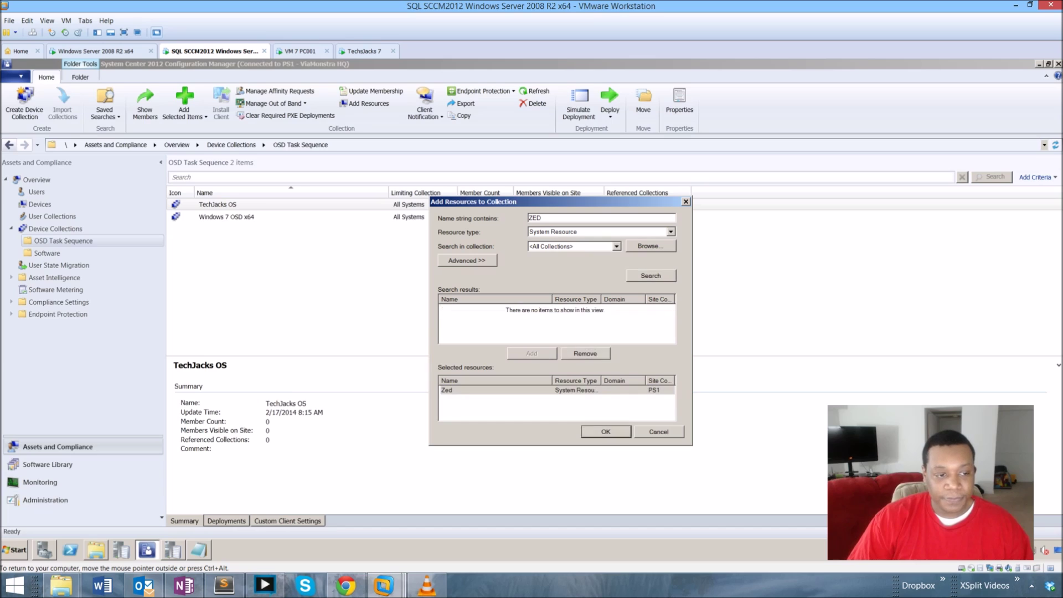
Check the deployments of the TechJacks OS collection.
left_click(217, 205)
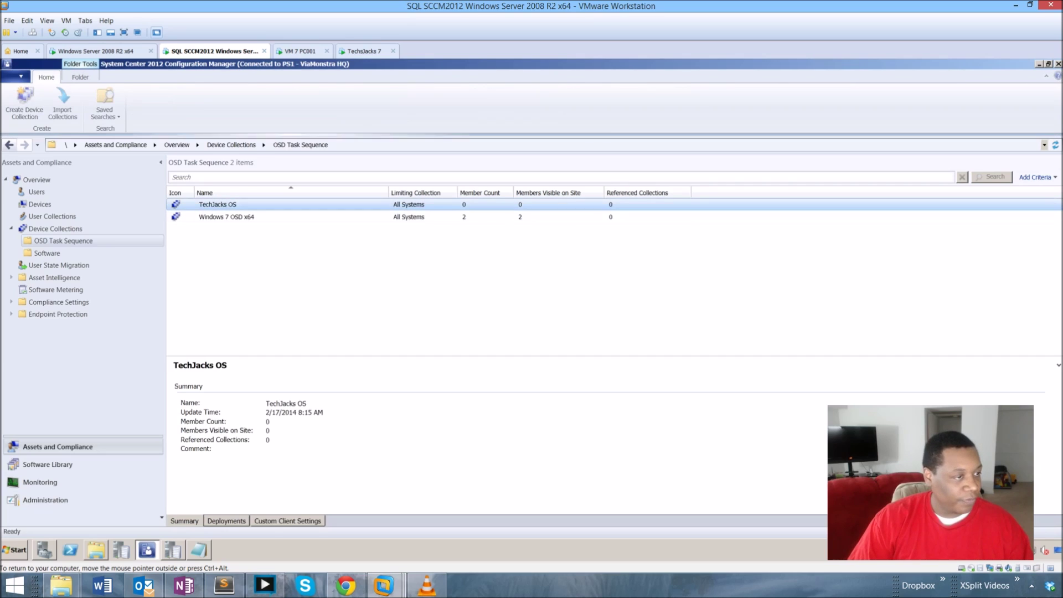
left_click(226, 521)
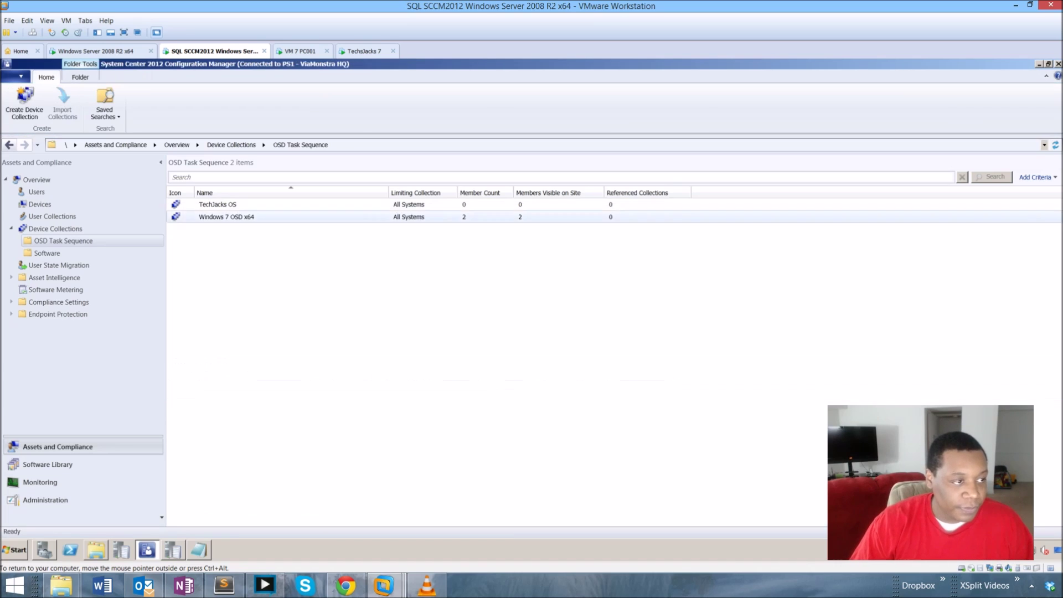
Refresh the TechJacks OS collection in the OSD Task Sequence folder and check its member count.
left_click(218, 205)
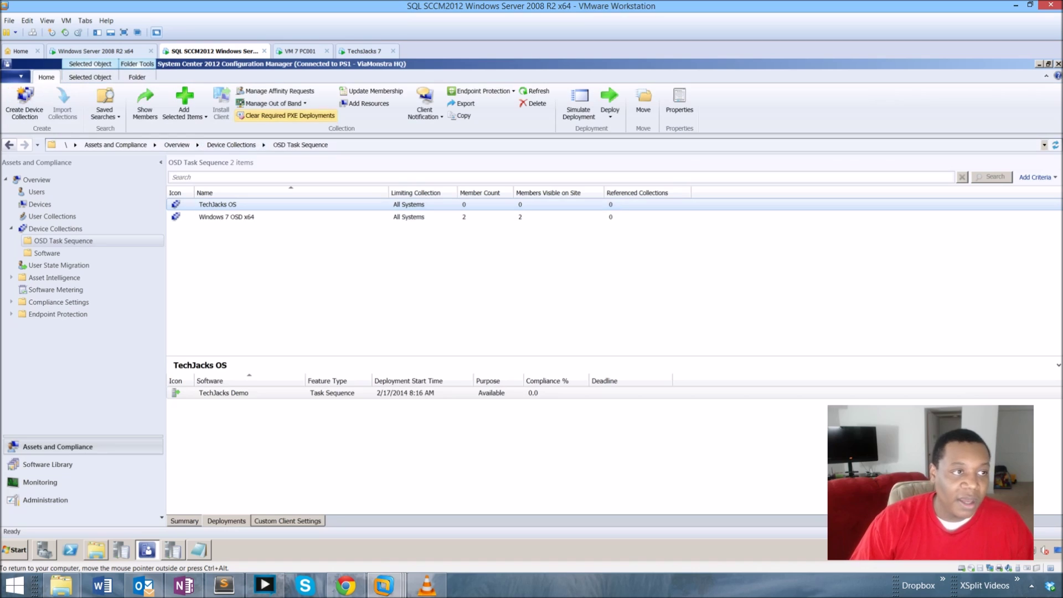
left_click(535, 91)
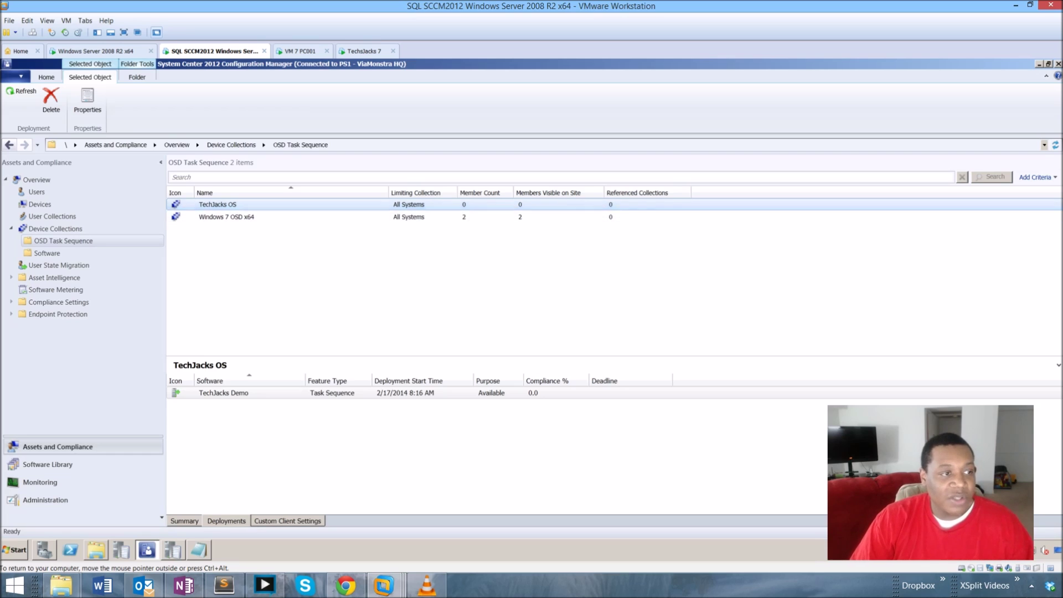
left_click(218, 205, "ctrl")
left_click(218, 204)
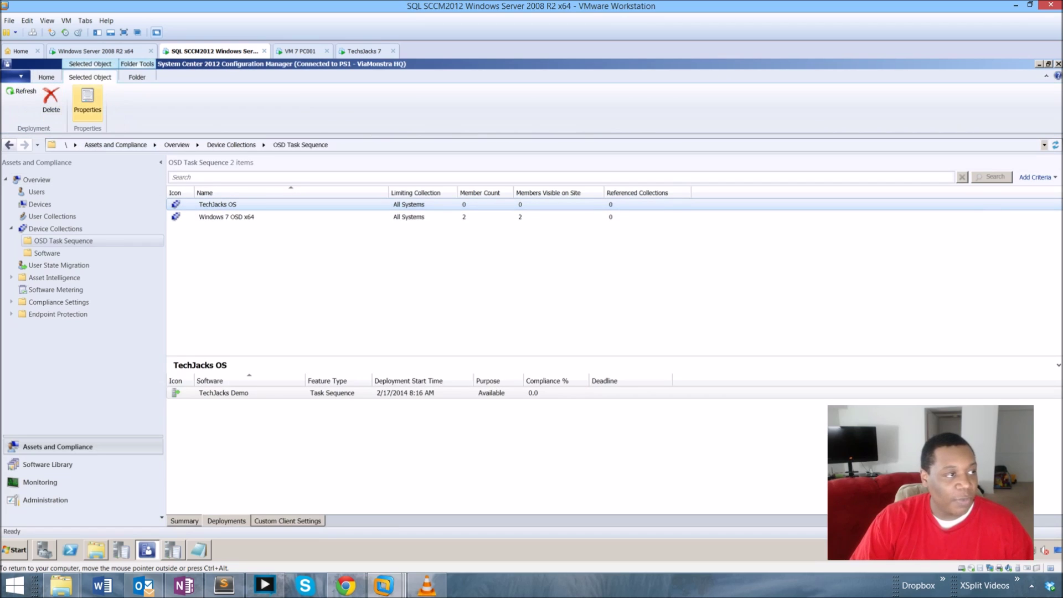
left_click(46, 77)
left_click(535, 91)
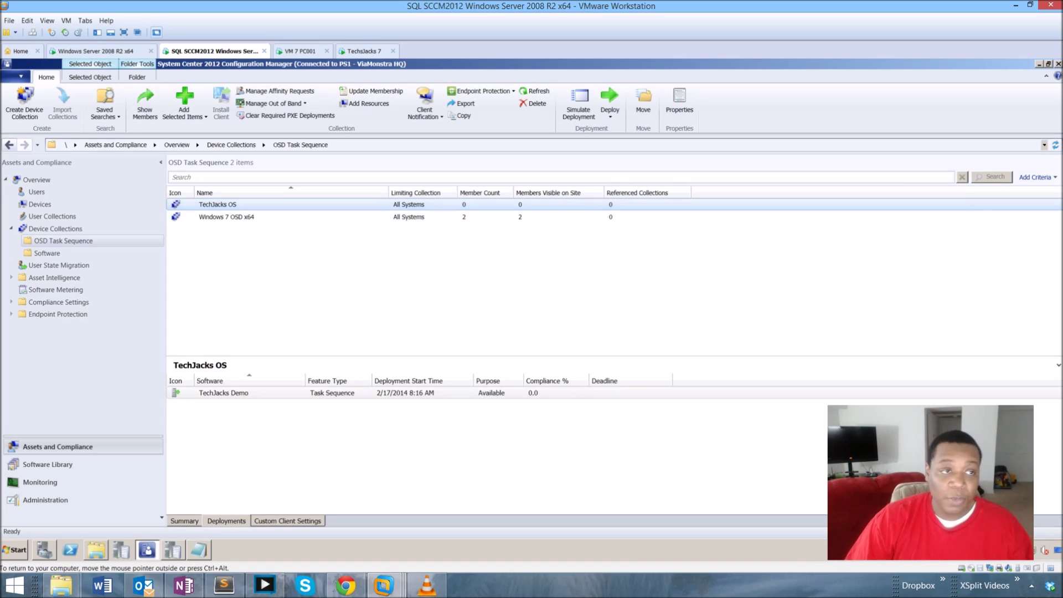
left_click(535, 92)
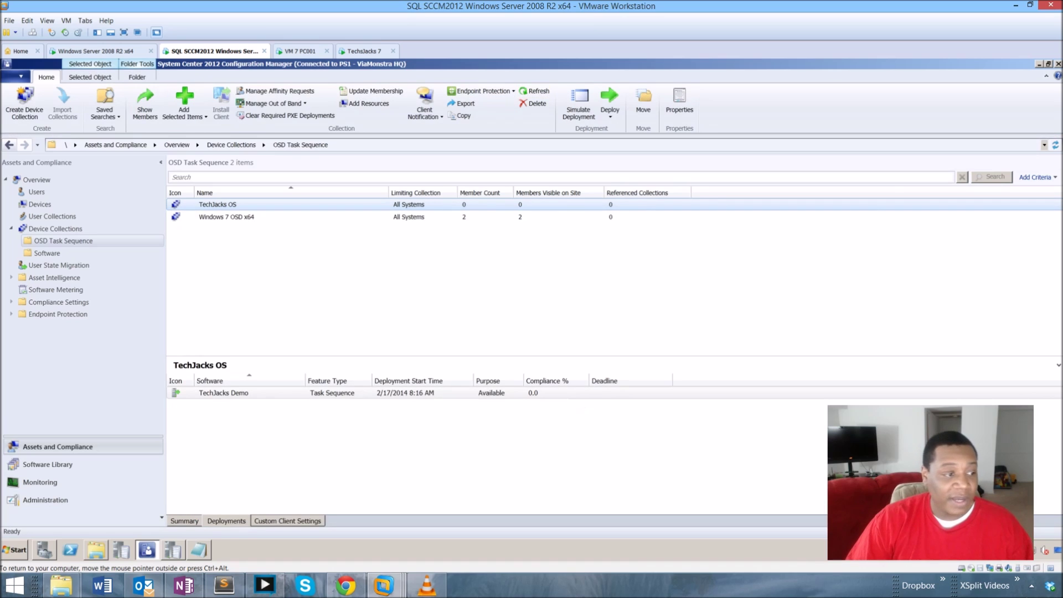
Review the operating system images, boot images and the TechJacks Demo task sequence in the Software Library.
left_click(48, 464)
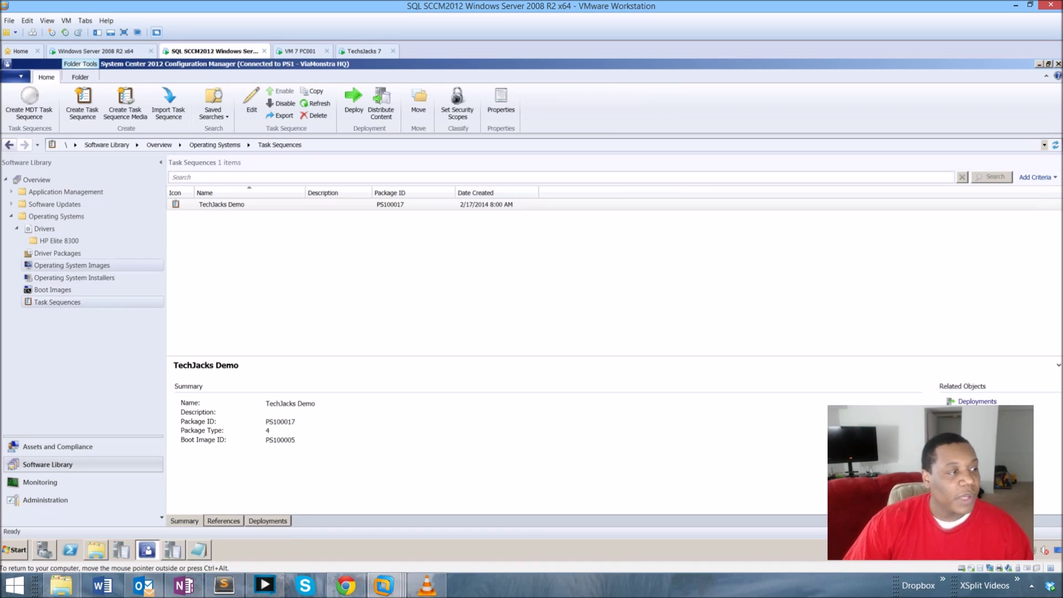
left_click(67, 265)
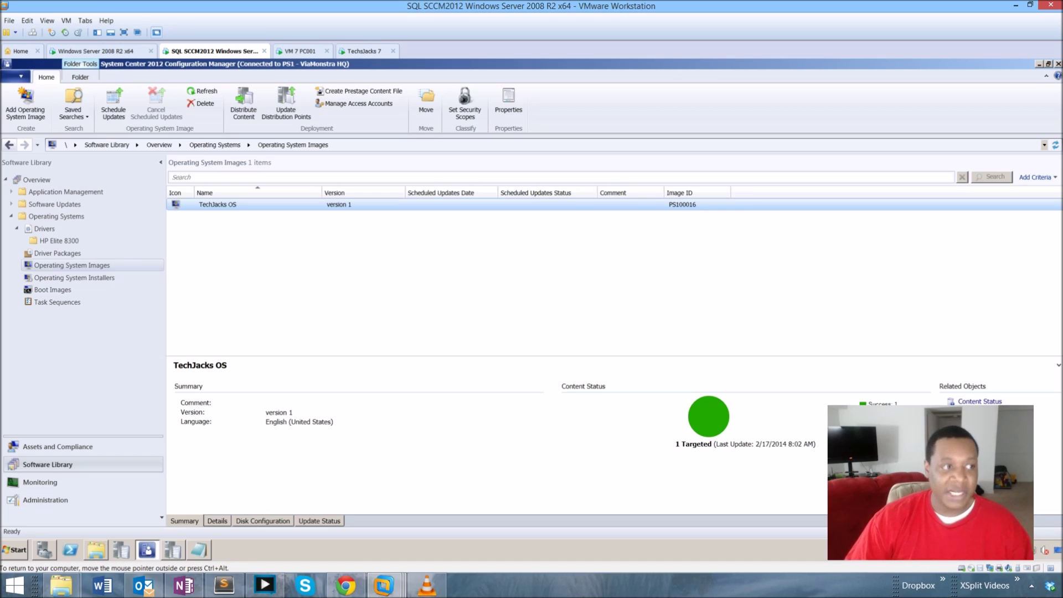
left_click(53, 290)
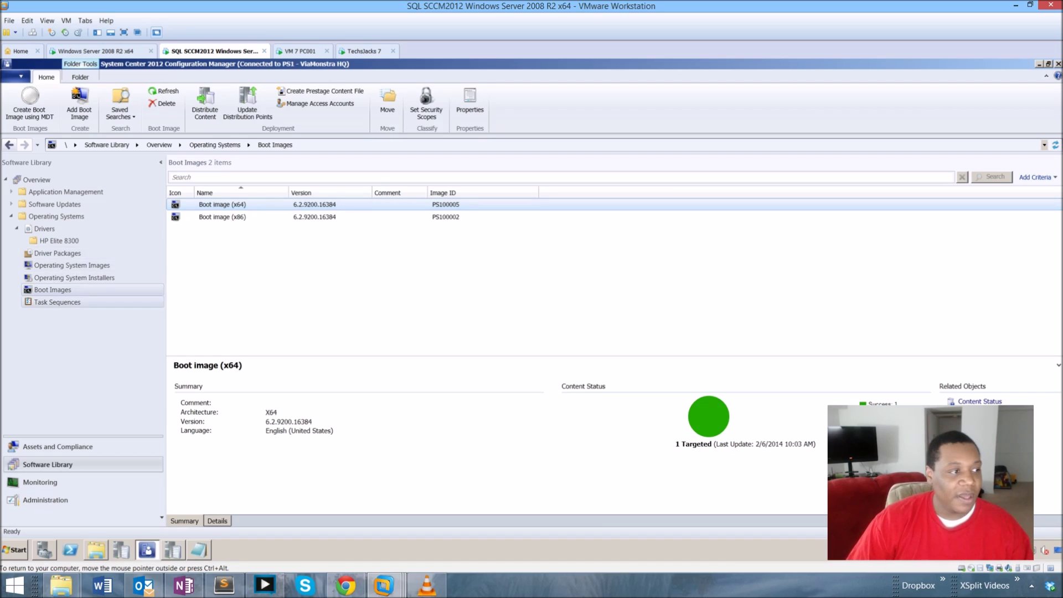
left_click(57, 302)
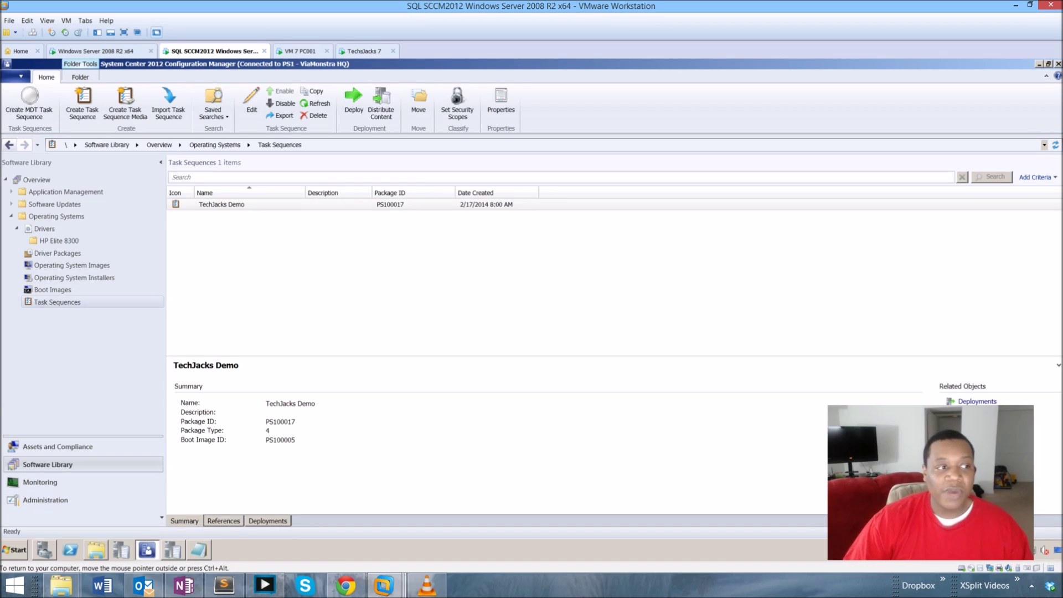
left_click(222, 204)
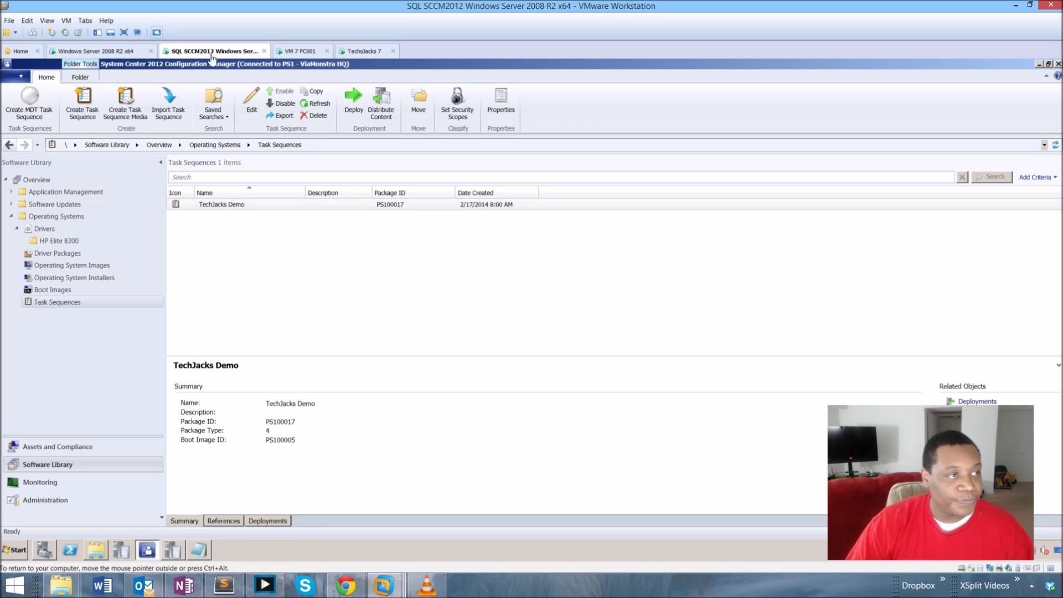
Update the membership of the TechJacks OS device collection and confirm re-evaluating its rules.
left_click(57, 447)
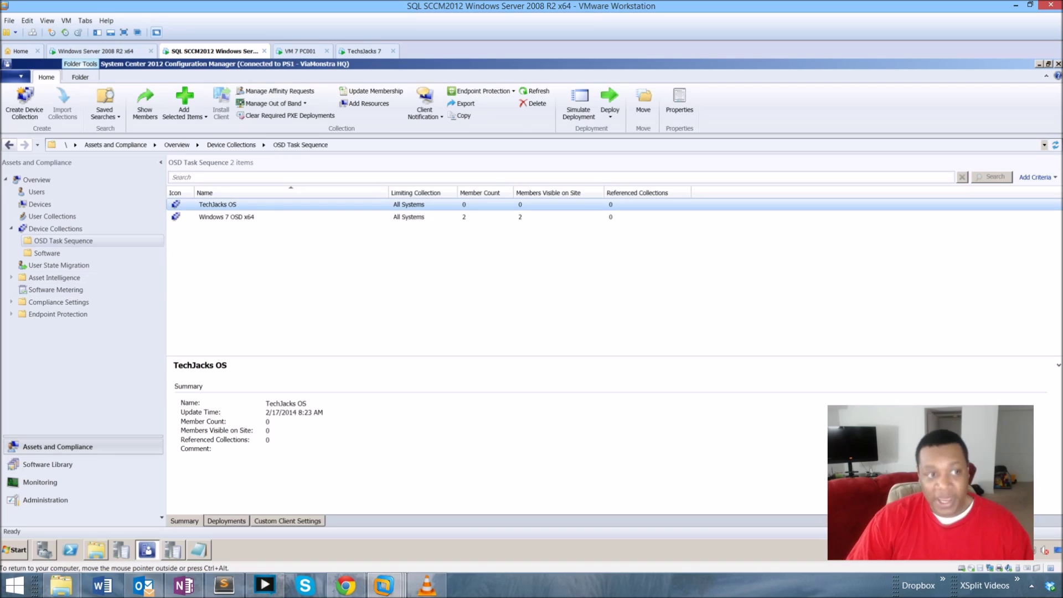
right_click(299, 208)
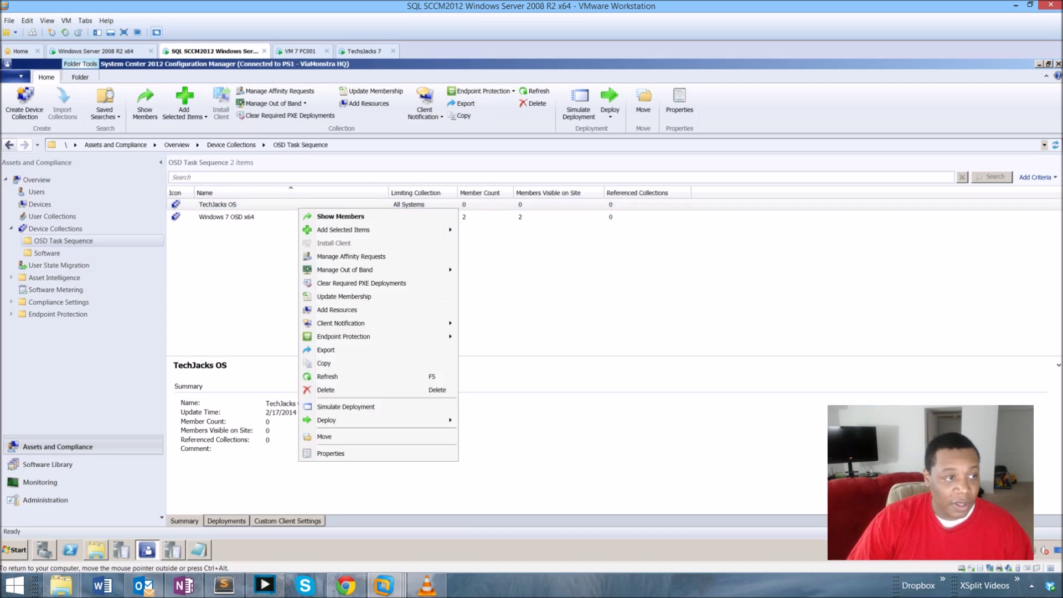
left_click(344, 296)
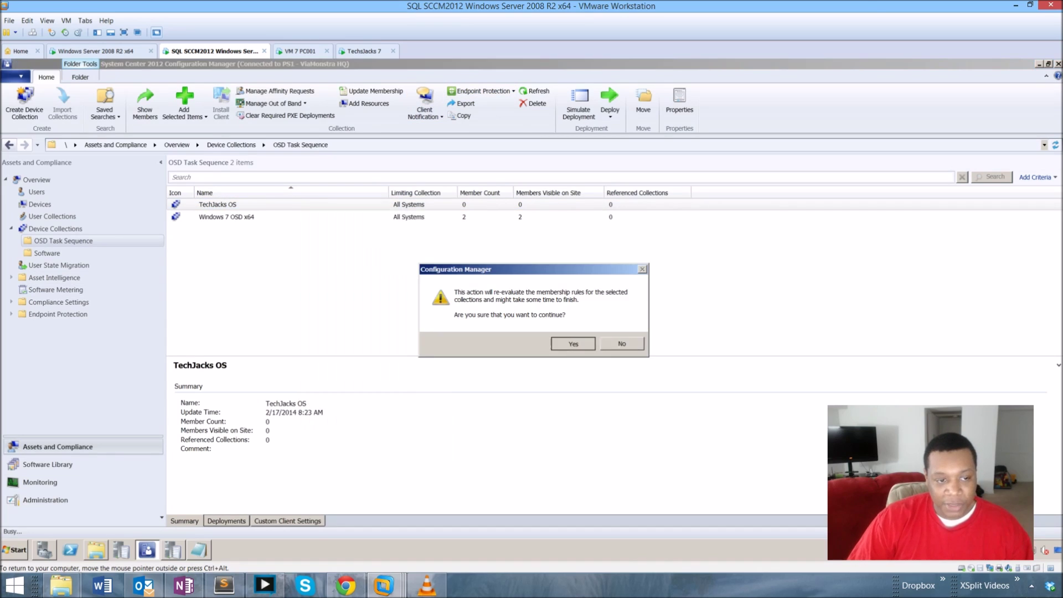
key("Return")
Refresh the device collection list repeatedly until the TechJacks OS membership update has finished.
left_click(535, 91)
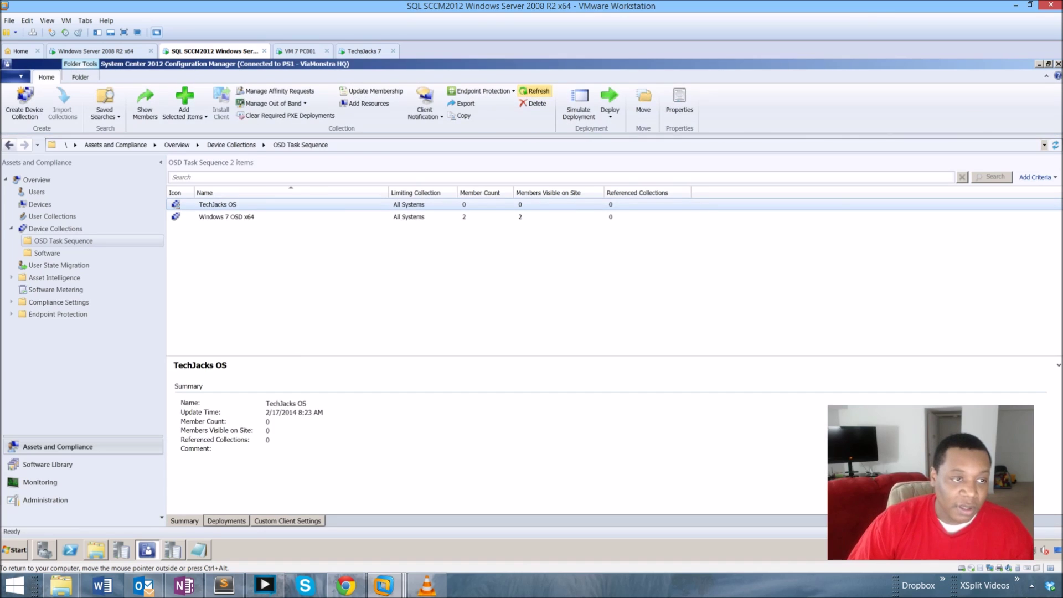
left_click(536, 91)
left_click(535, 91)
left_click(535, 91)
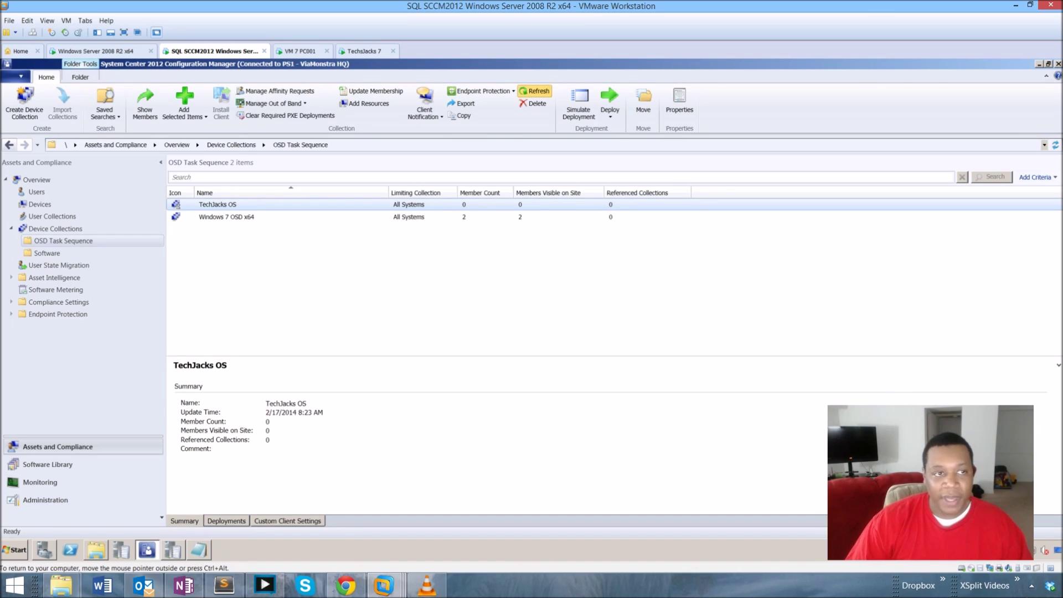
left_click(535, 91)
left_click(535, 91)
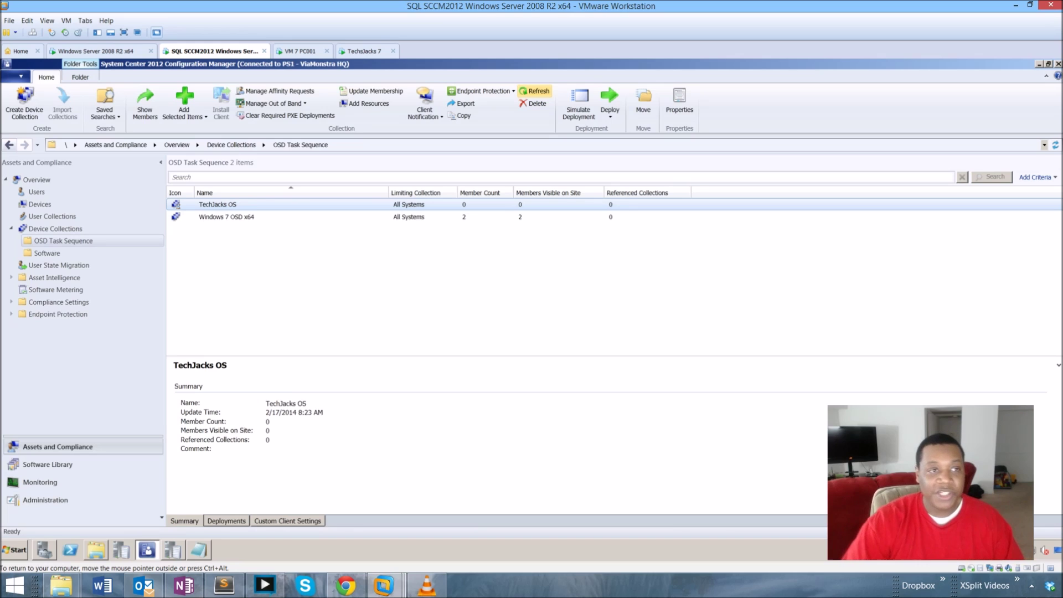
left_click(535, 91)
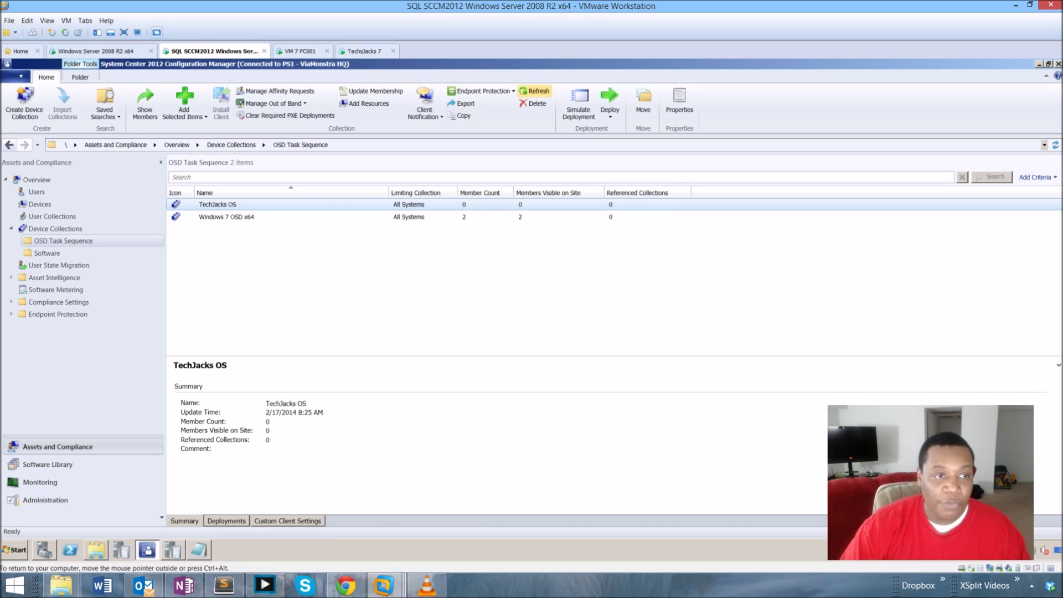